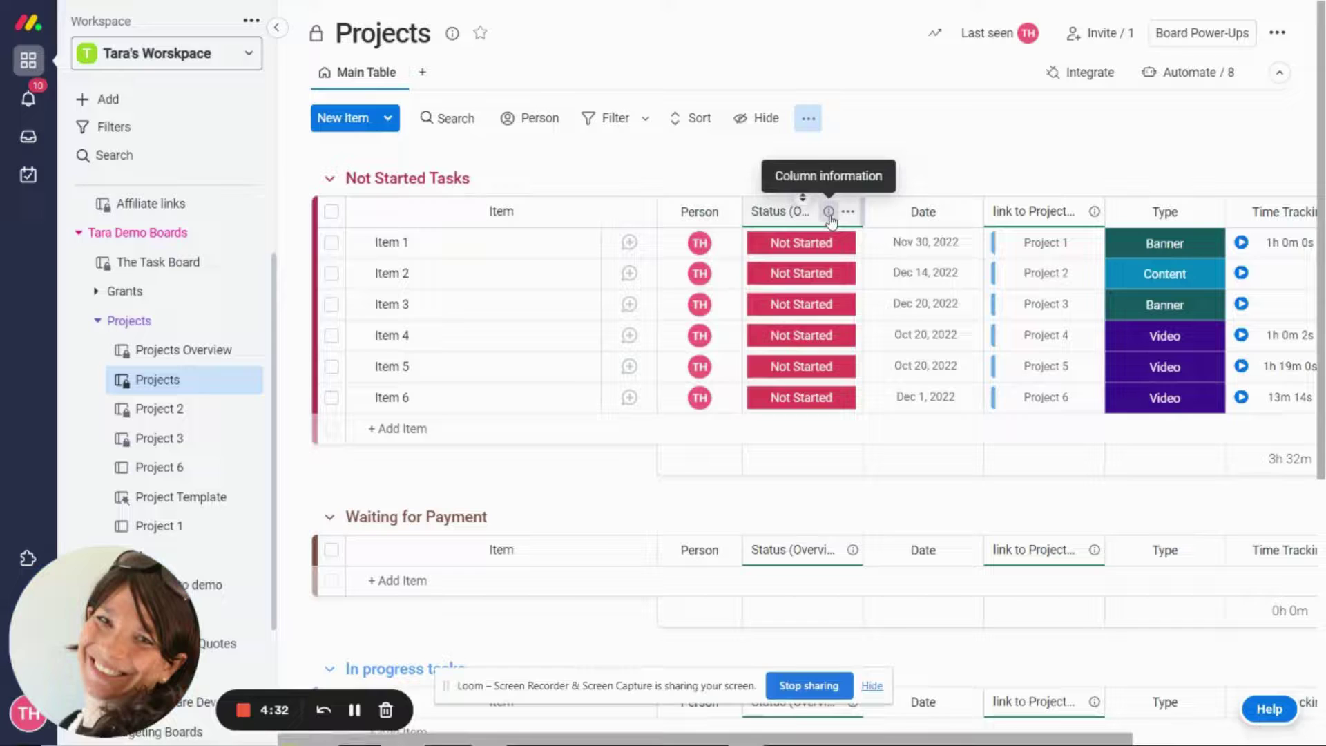
Step: Glance at the Projects Overview board, return to Projects, and check Item 6's status choices unchanged
mouse_move(831, 220)
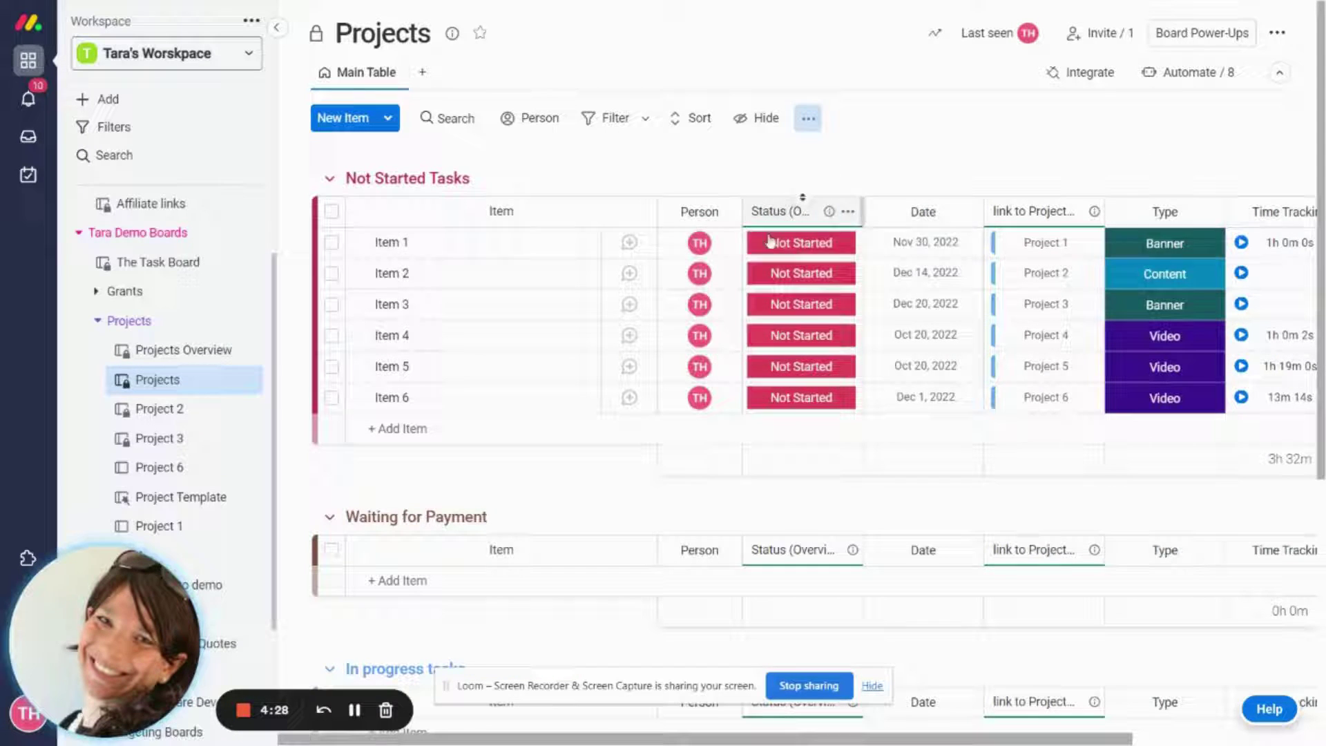
click(184, 349)
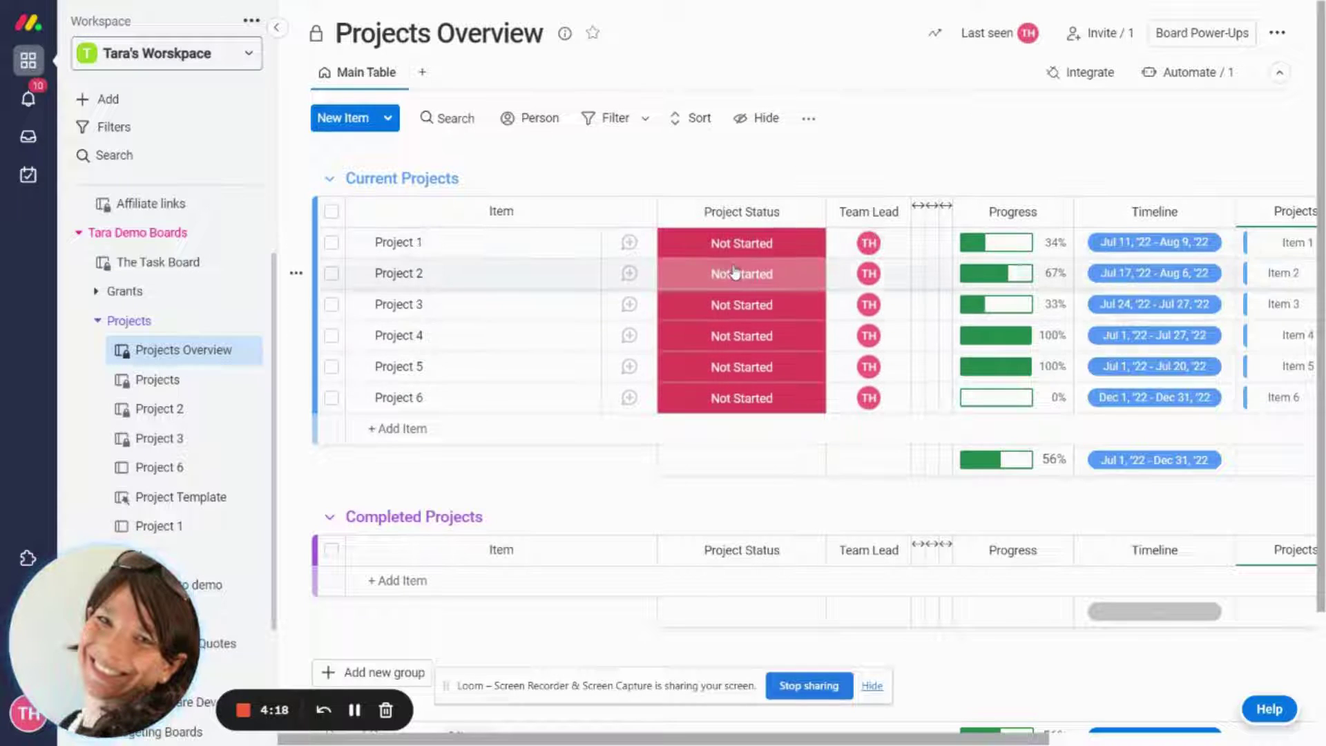
click(150, 380)
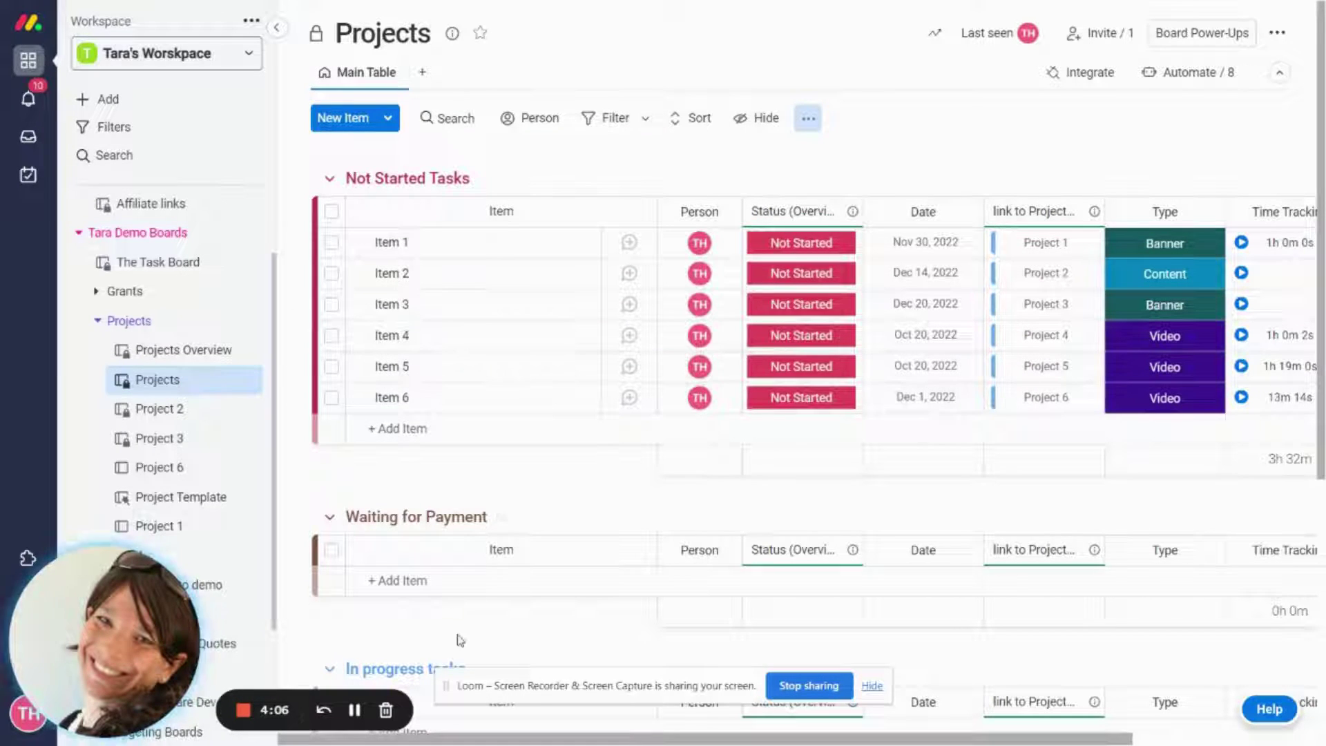
click(764, 406)
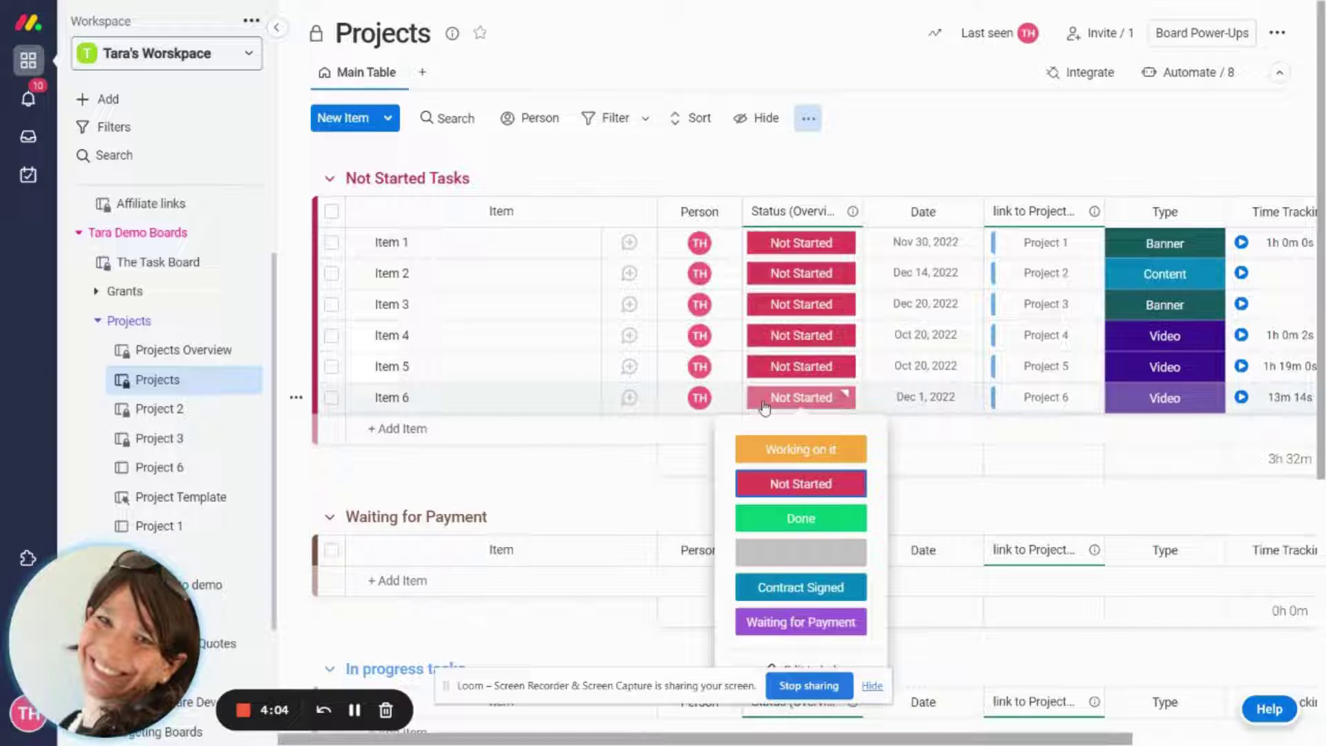
click(496, 481)
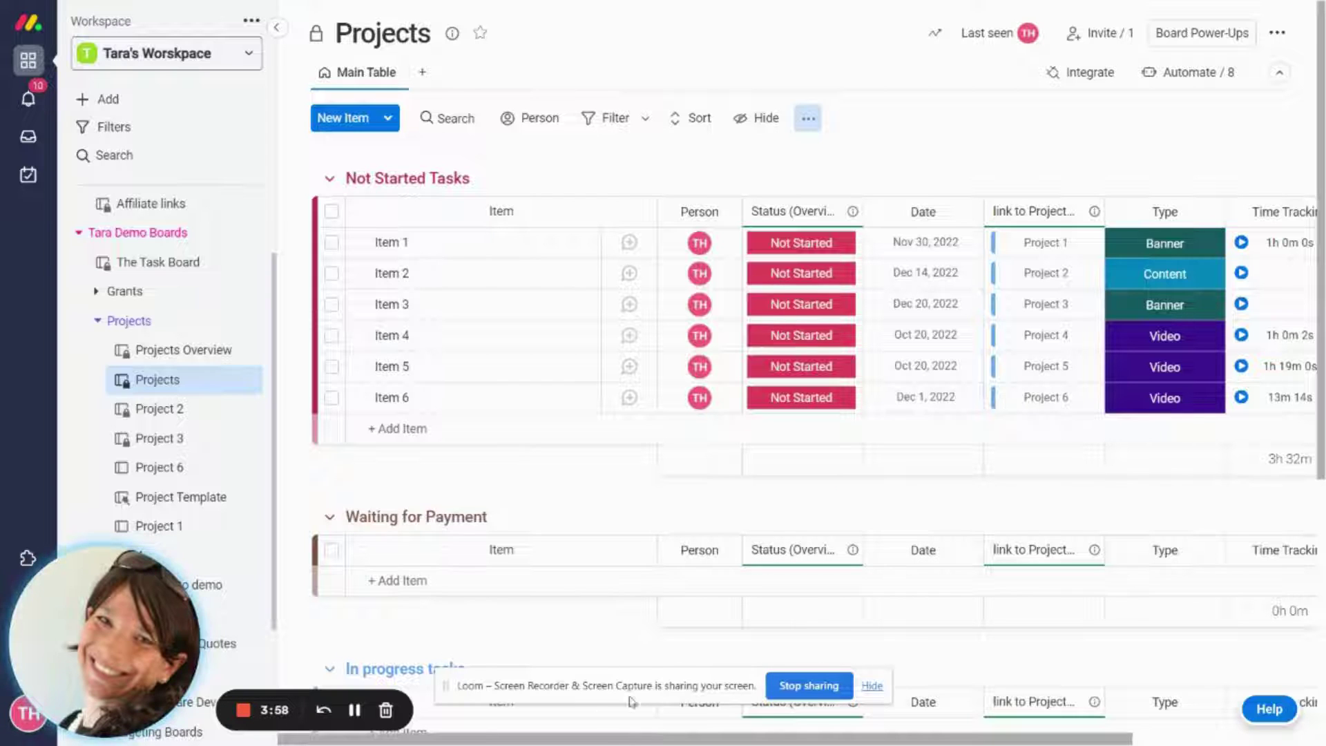
drag(596, 740, 784, 739)
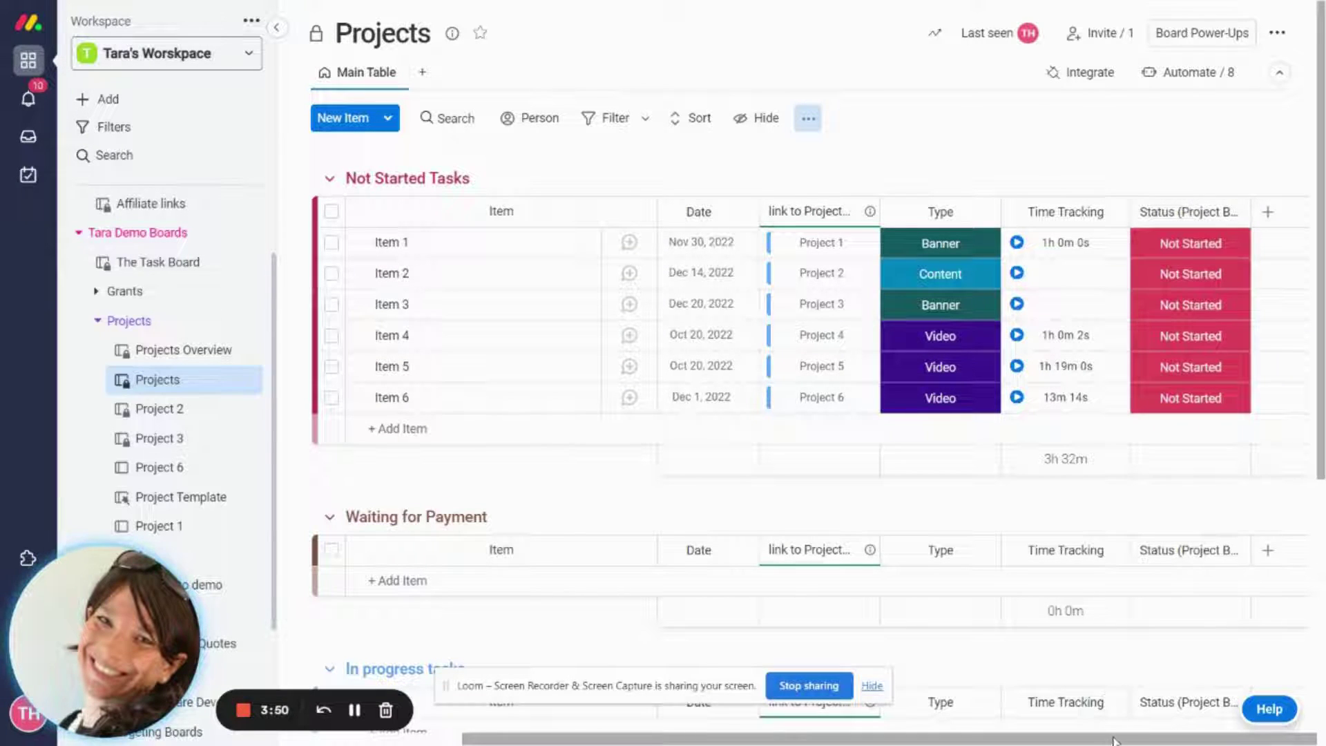
drag(1109, 740, 858, 740)
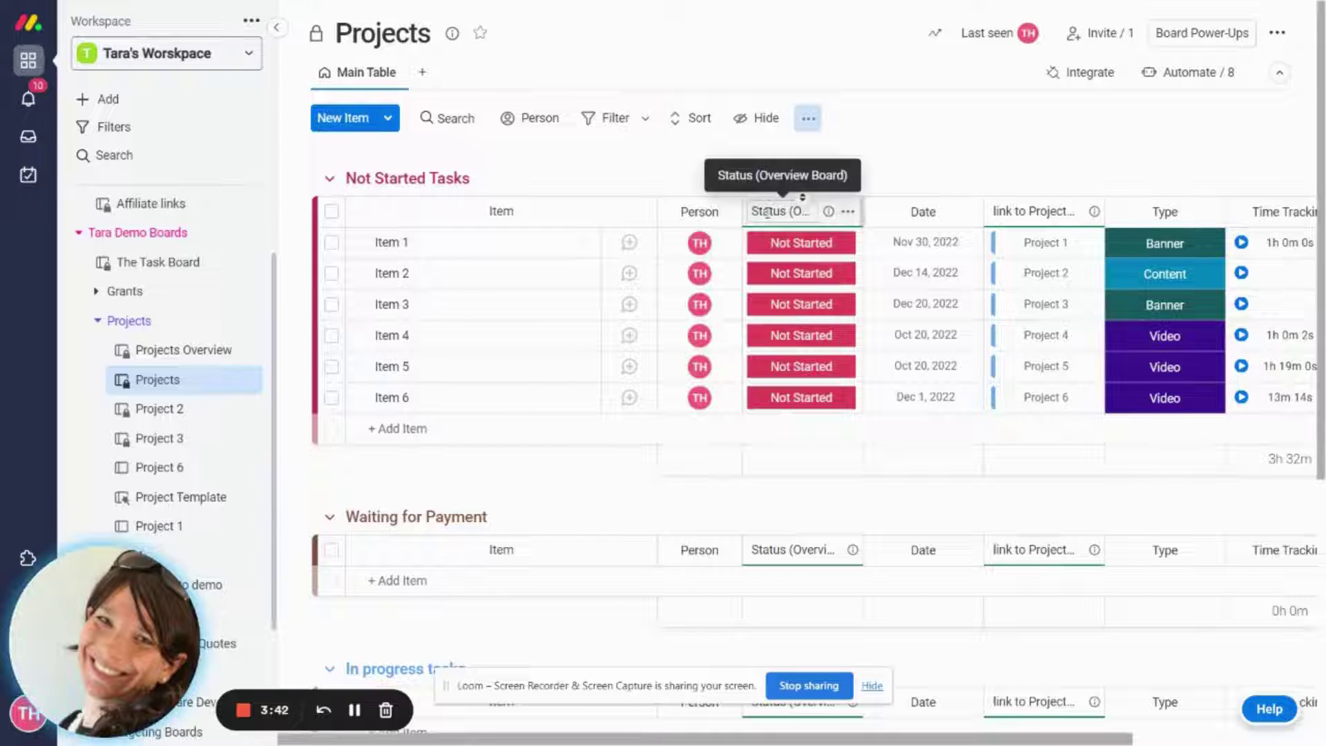
Step: Browse the Status Change recipes in the board's automation templates library
click(1186, 78)
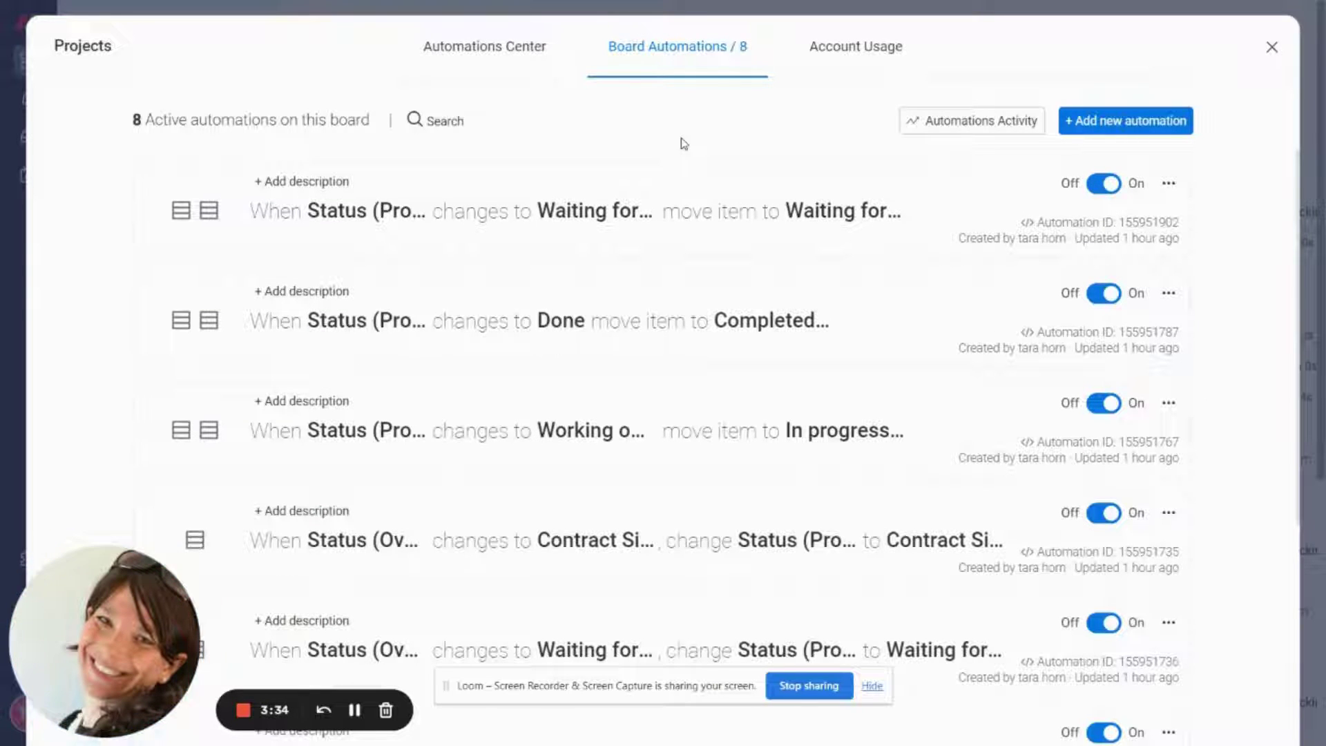
click(455, 51)
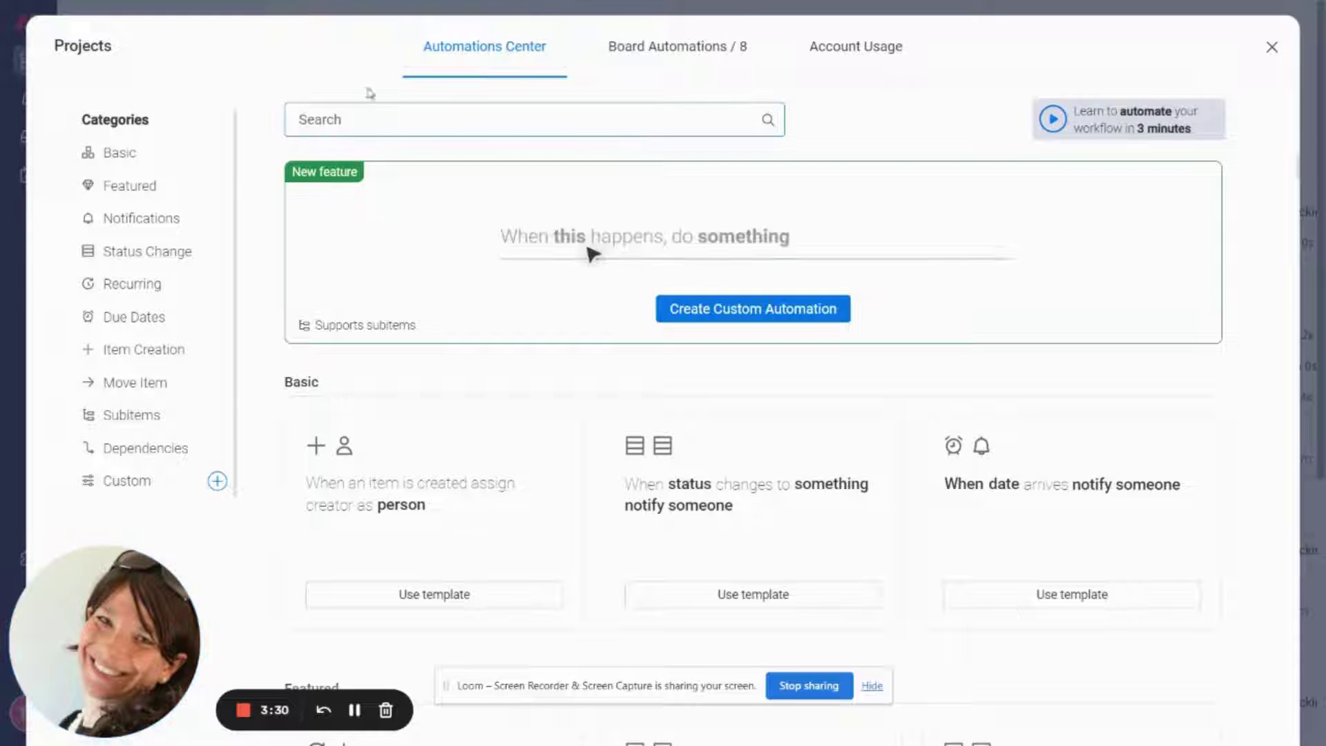
click(153, 265)
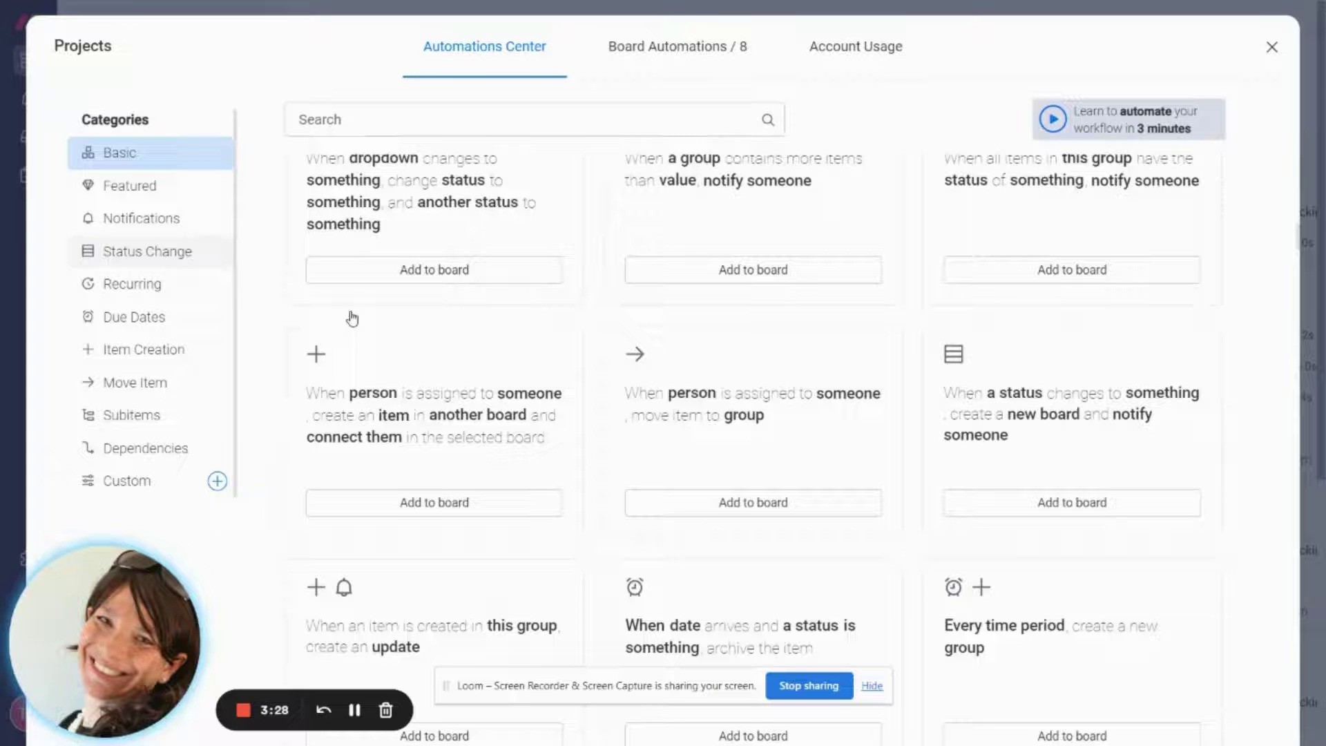
scroll(450, 358, down, 10)
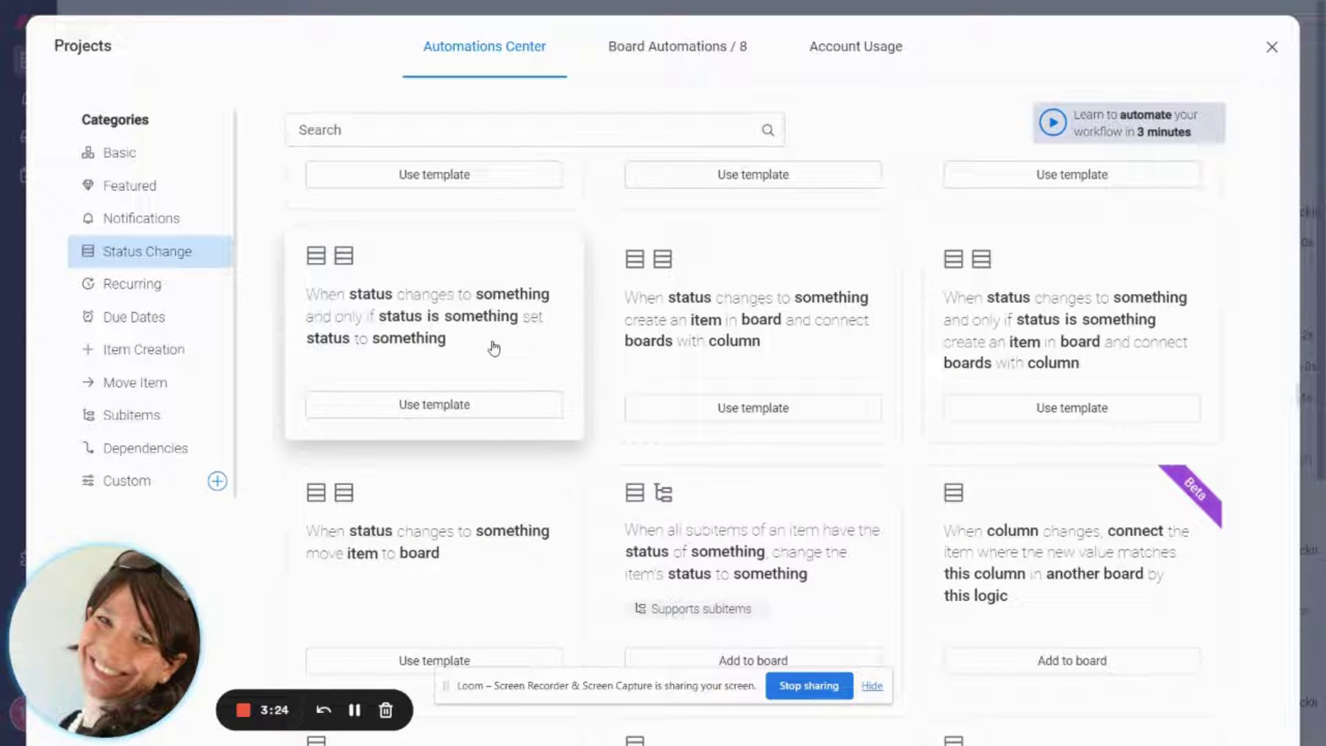
scroll(463, 484, down, 5)
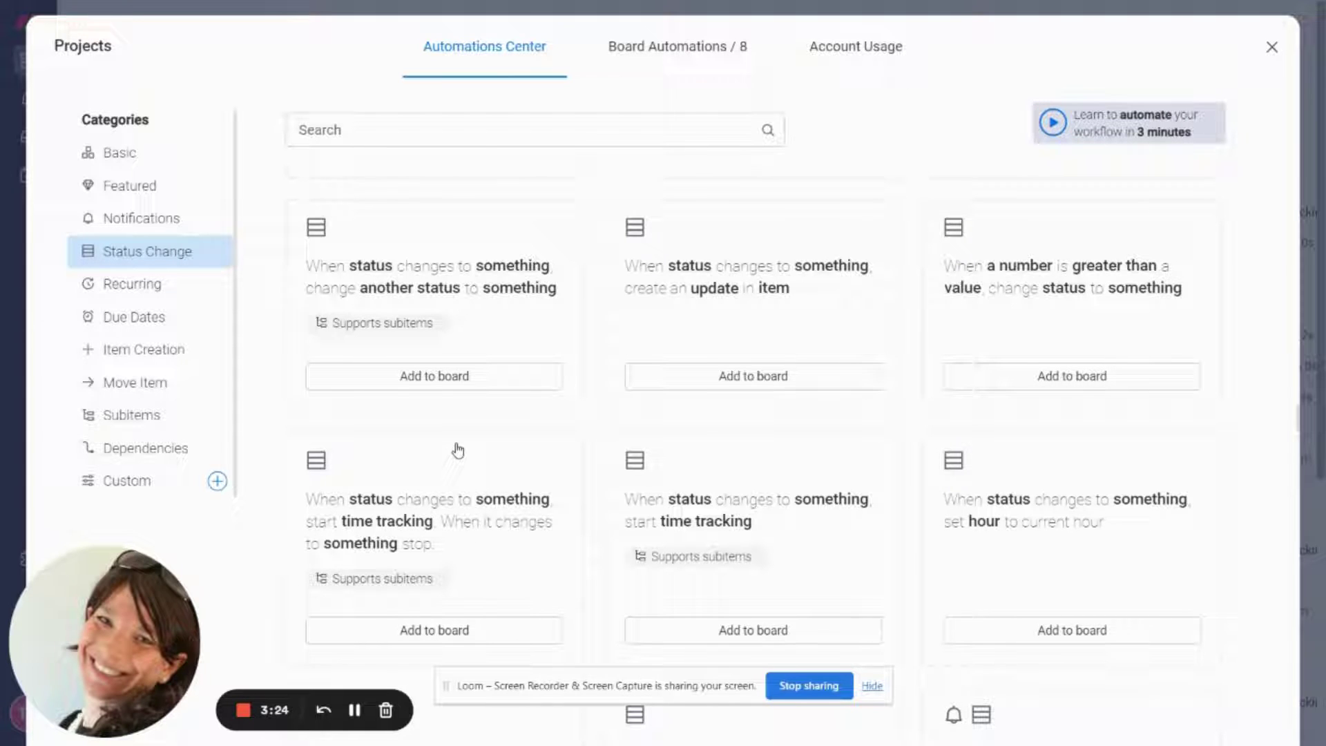
scroll(453, 444, down, 5)
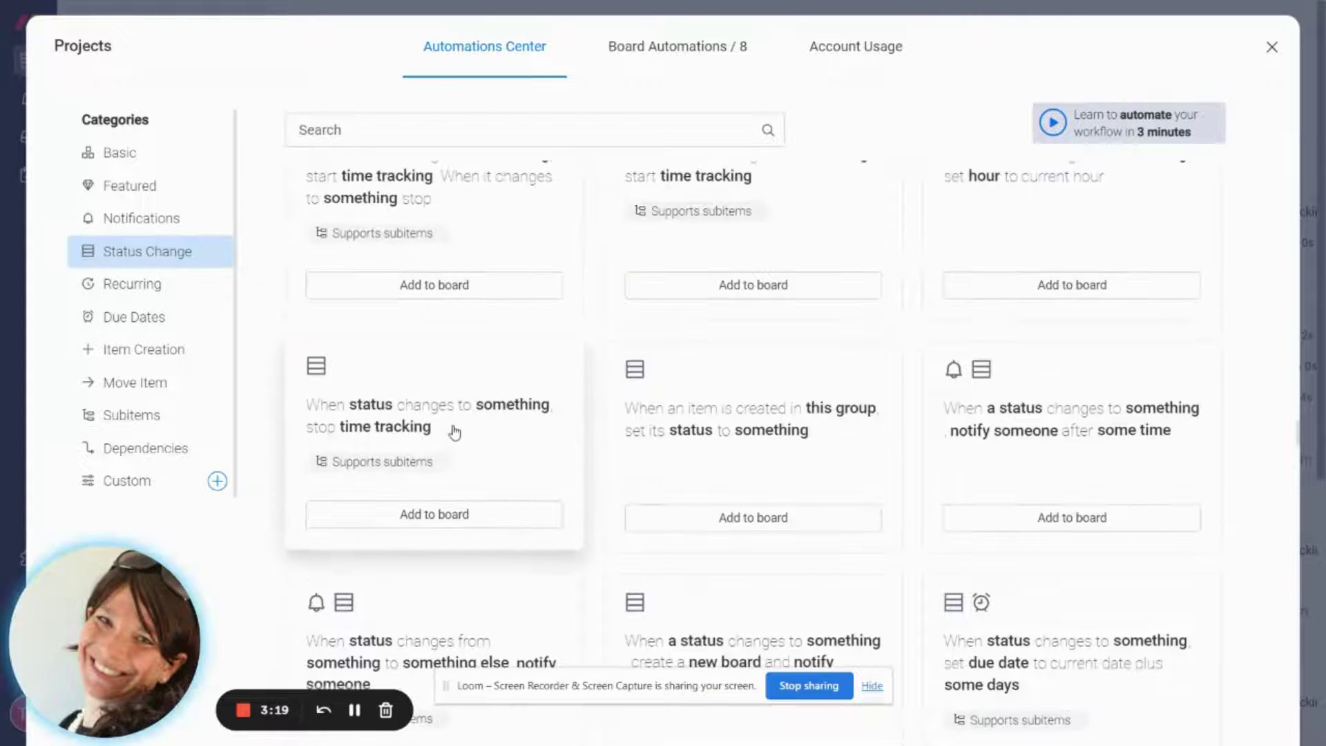
scroll(453, 433, down, 4)
scroll(473, 399, down, 8)
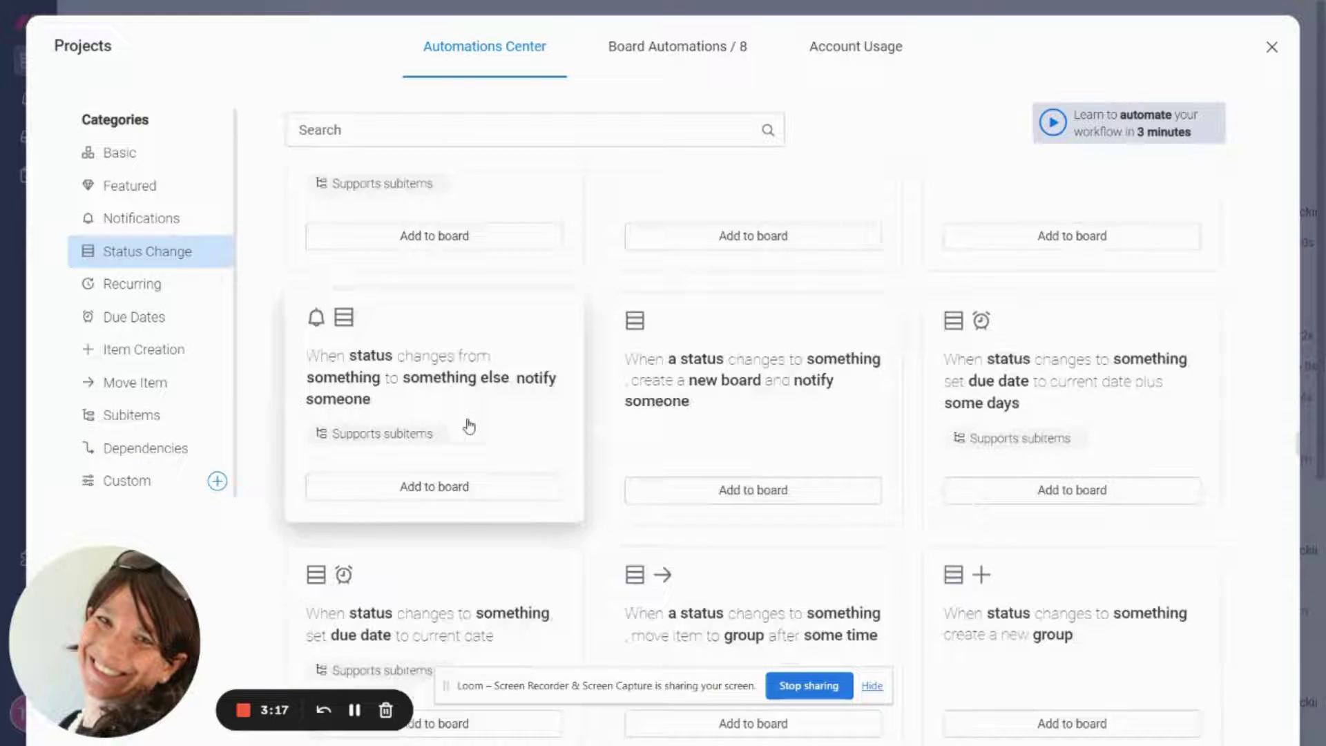
scroll(471, 425, down, 4)
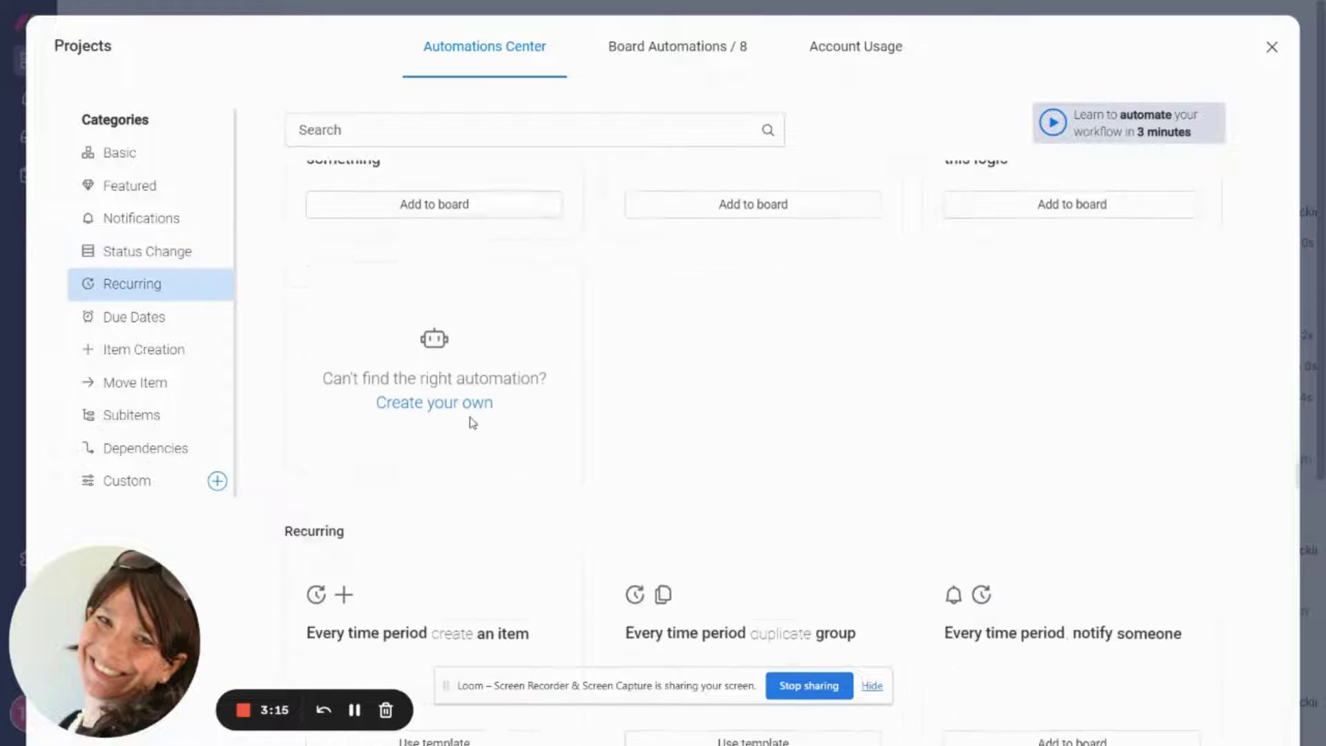
scroll(472, 425, up, 6)
scroll(471, 424, up, 4)
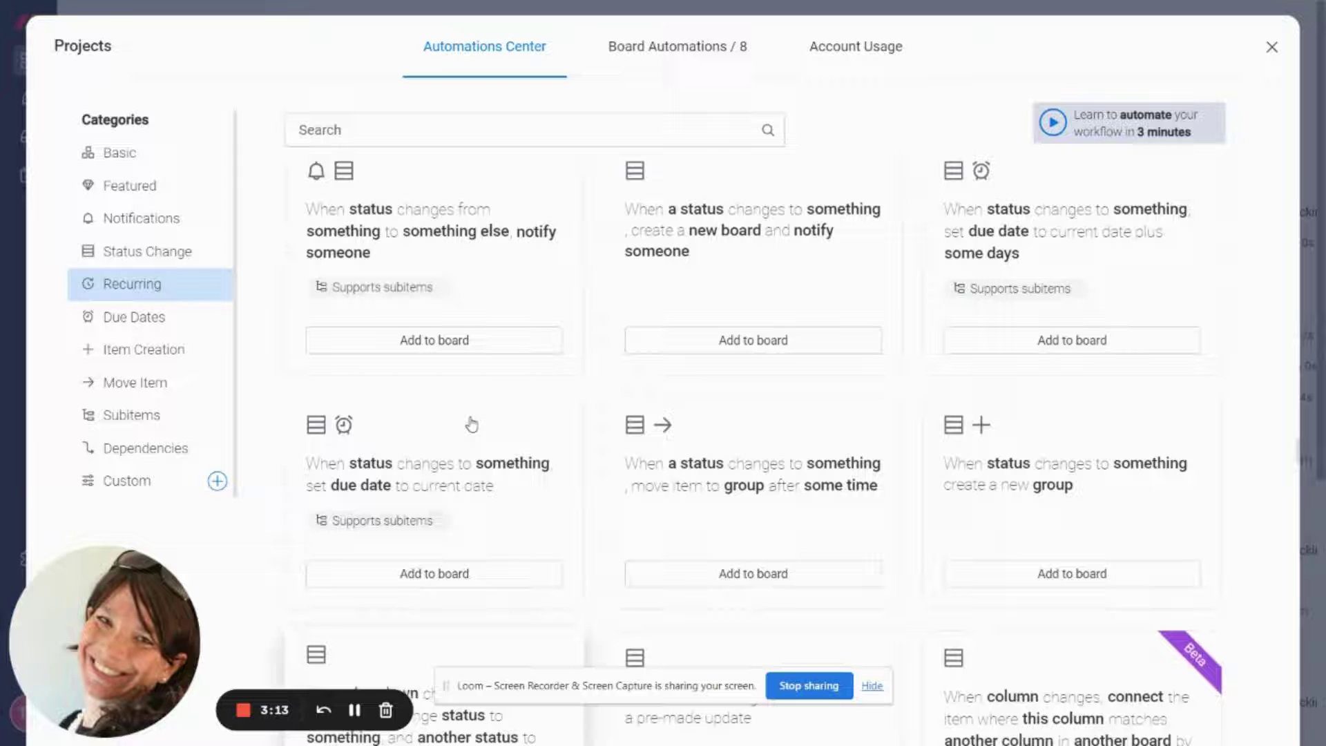
scroll(472, 424, up, 5)
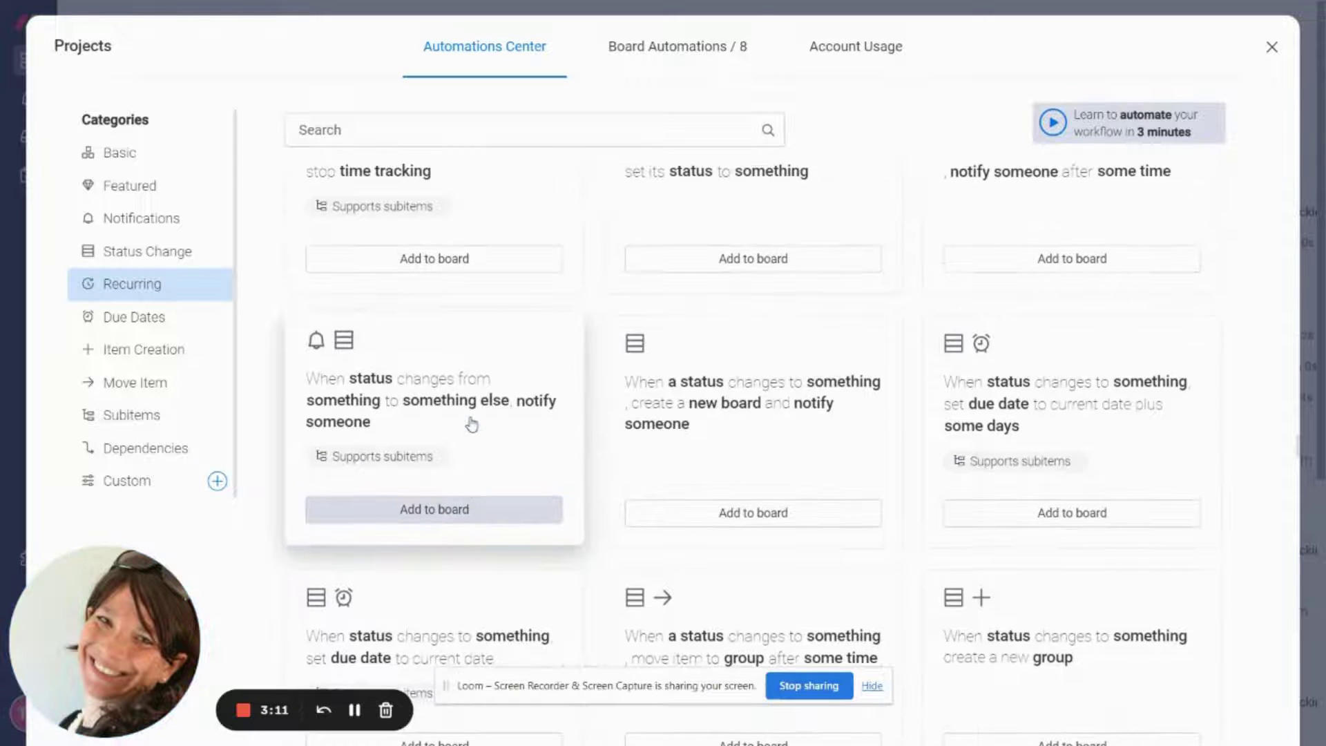
scroll(460, 432, up, 1)
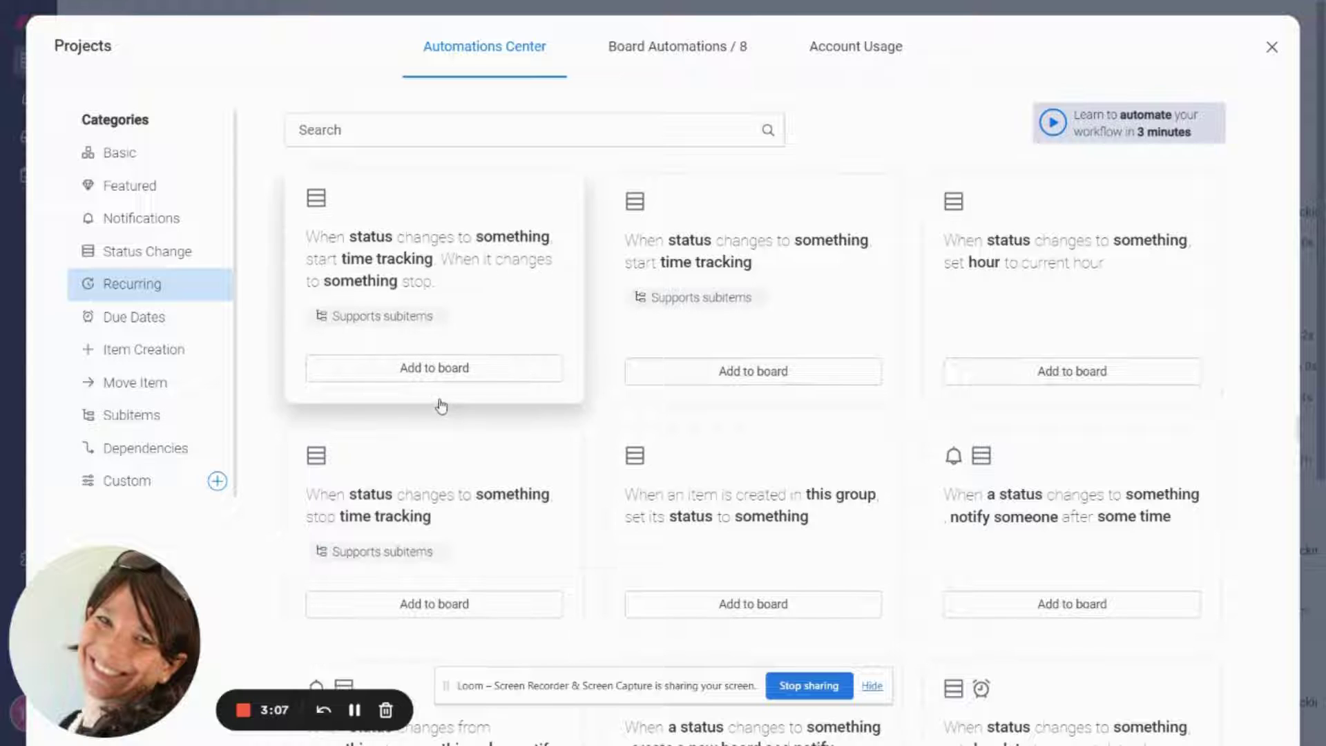
scroll(417, 420, up, 1)
scroll(418, 425, up, 3)
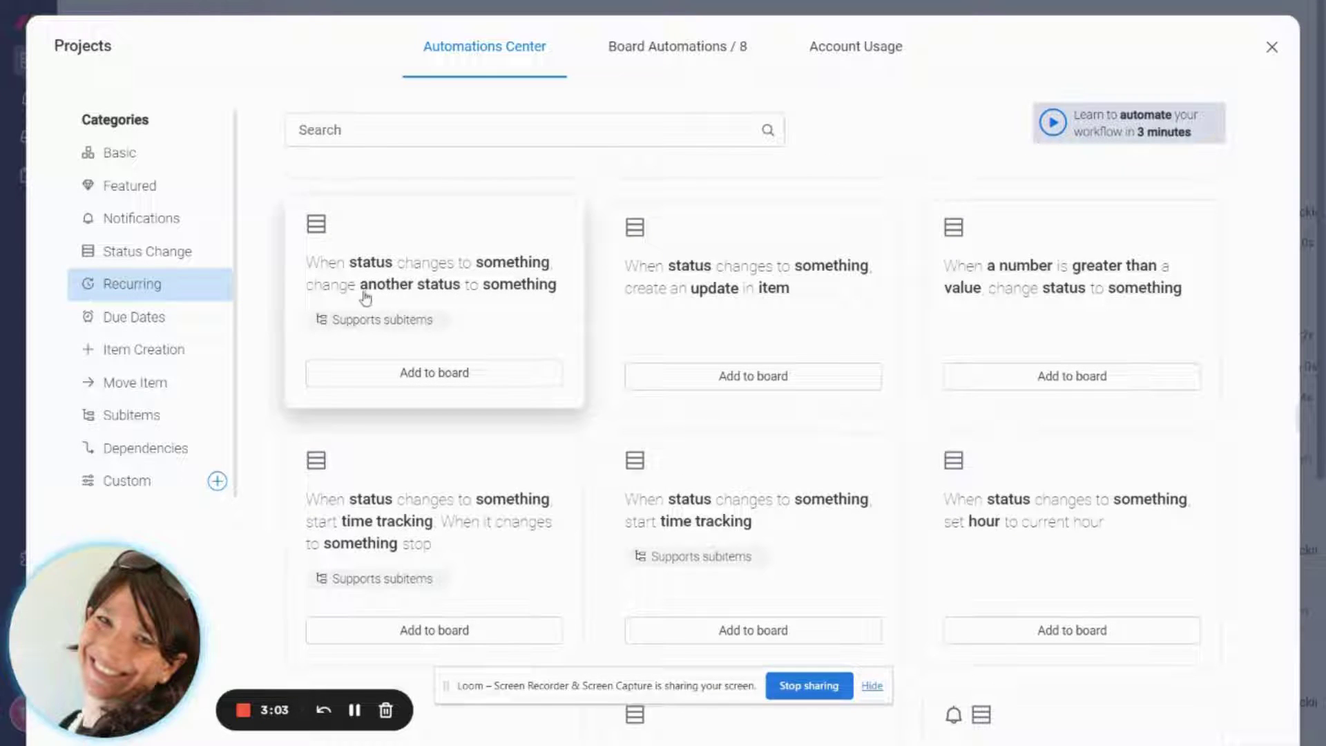
Step: Try the status-to-another-status recipe, back out of it, and list the board's active automations
click(421, 293)
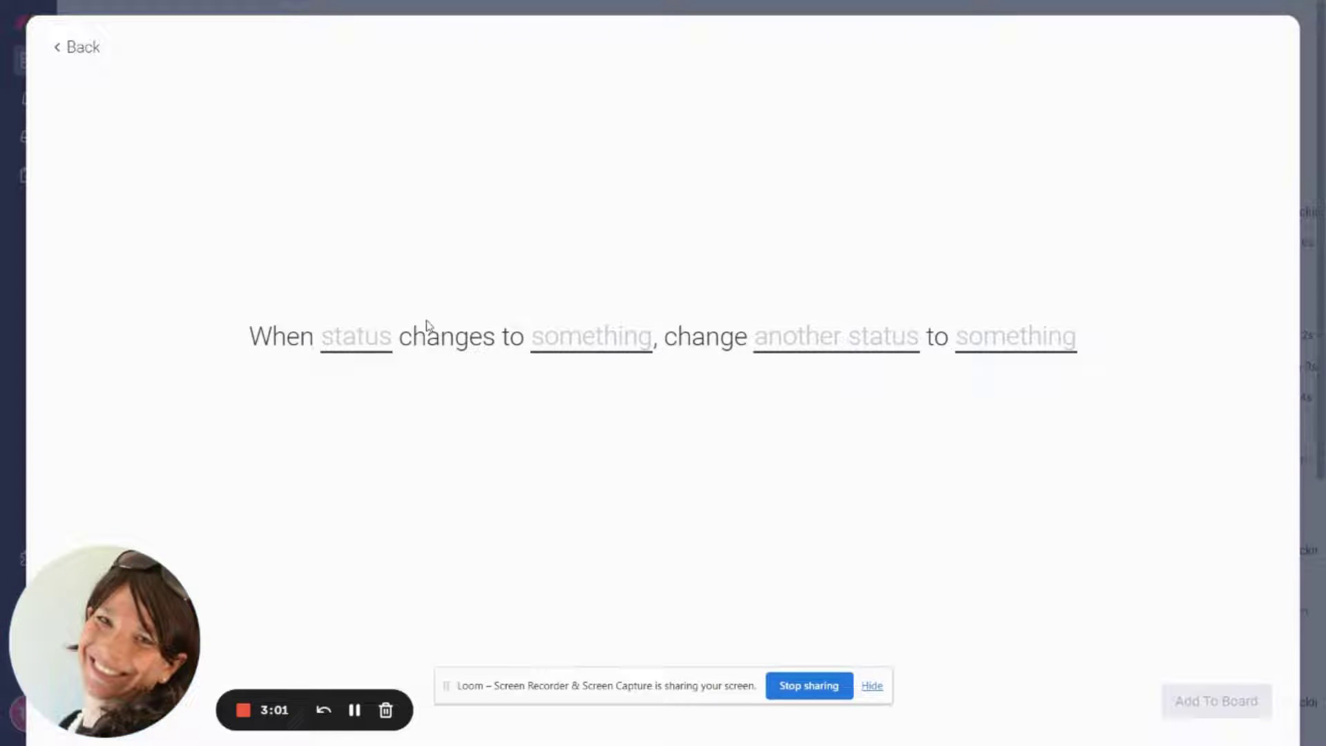
click(354, 351)
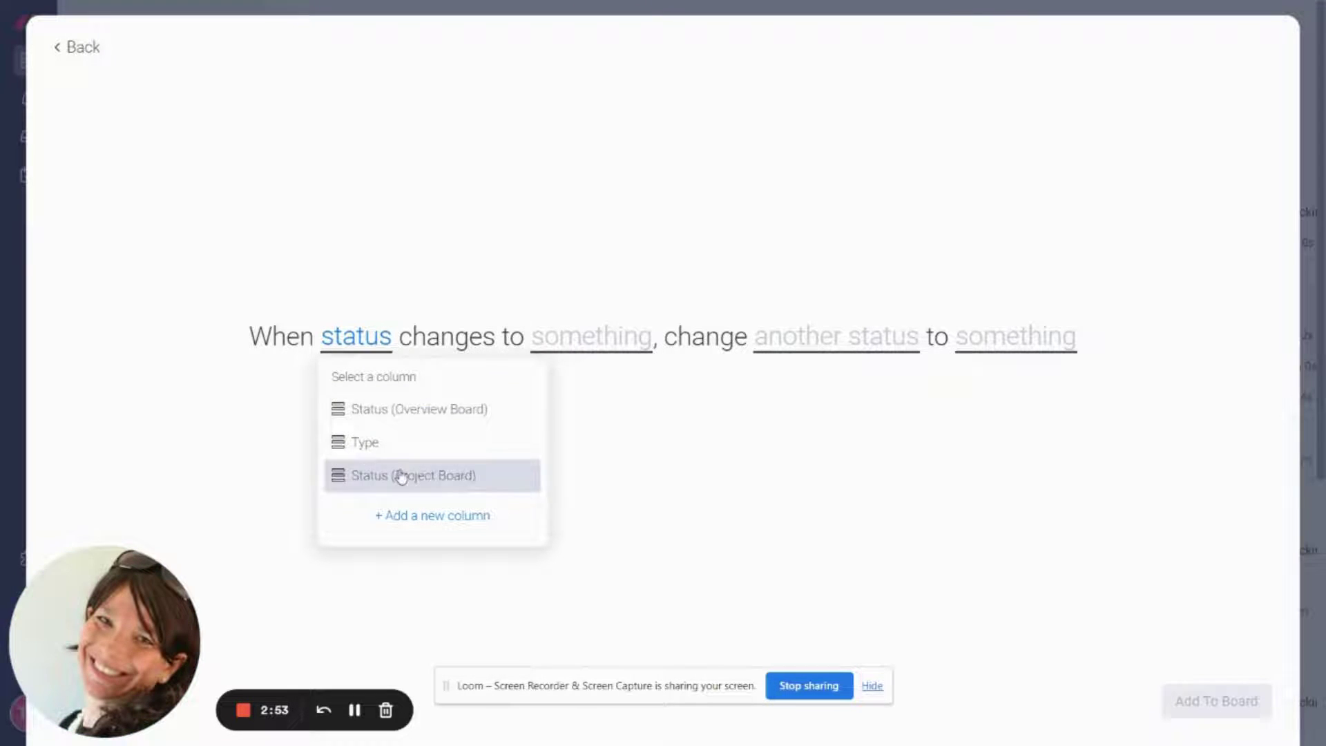
click(82, 54)
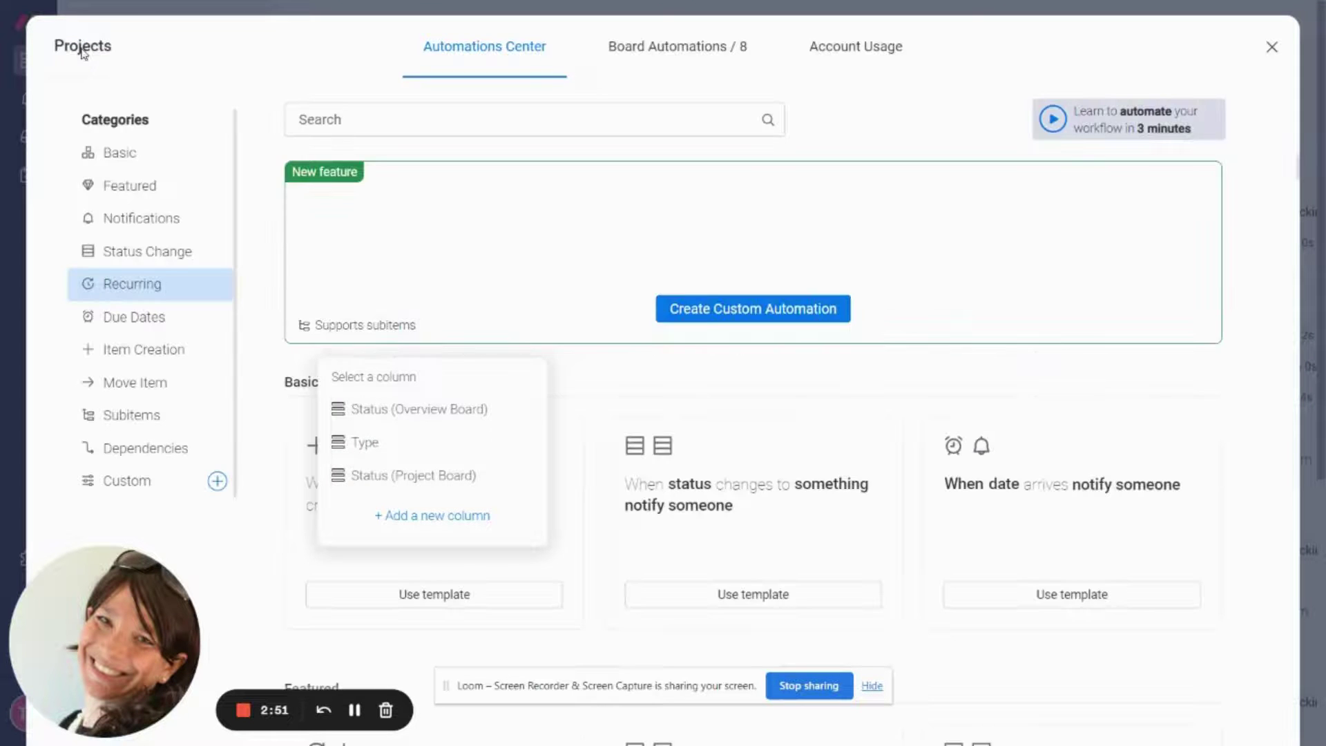
click(640, 52)
scroll(605, 345, down, 5)
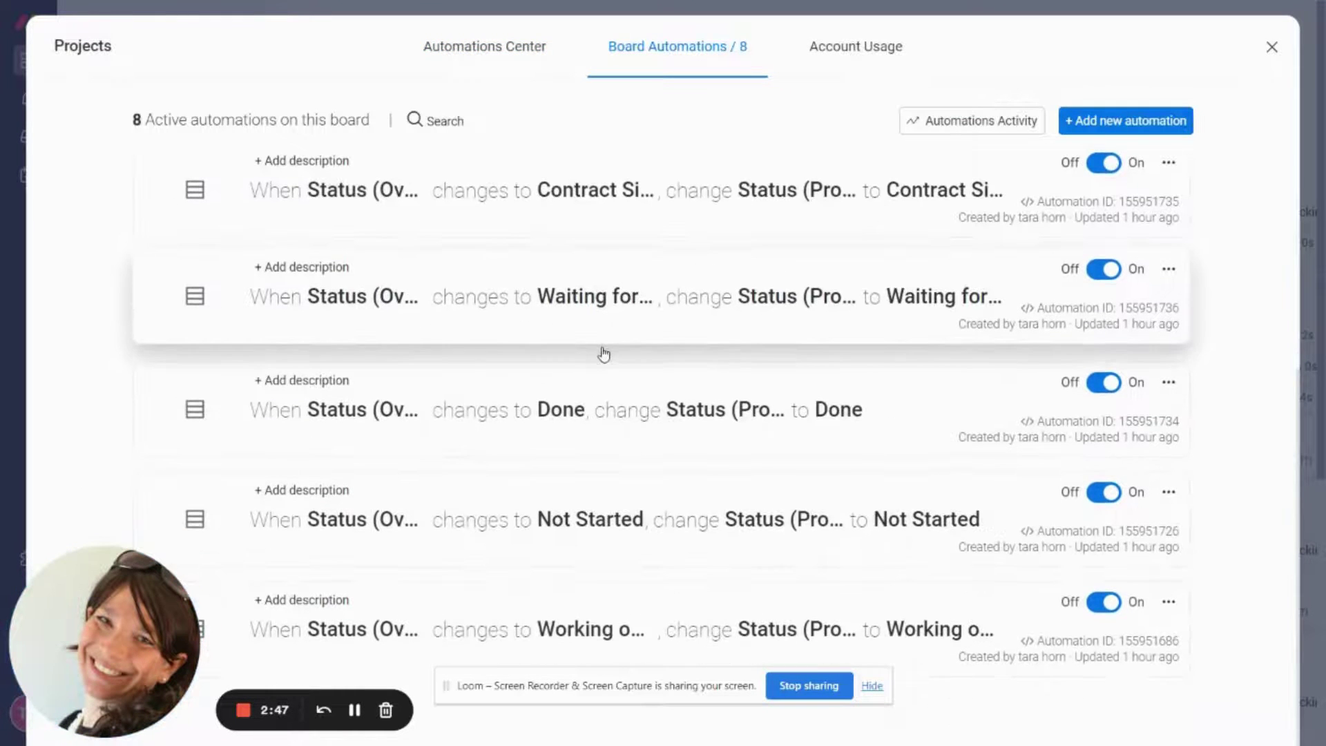
click(477, 641)
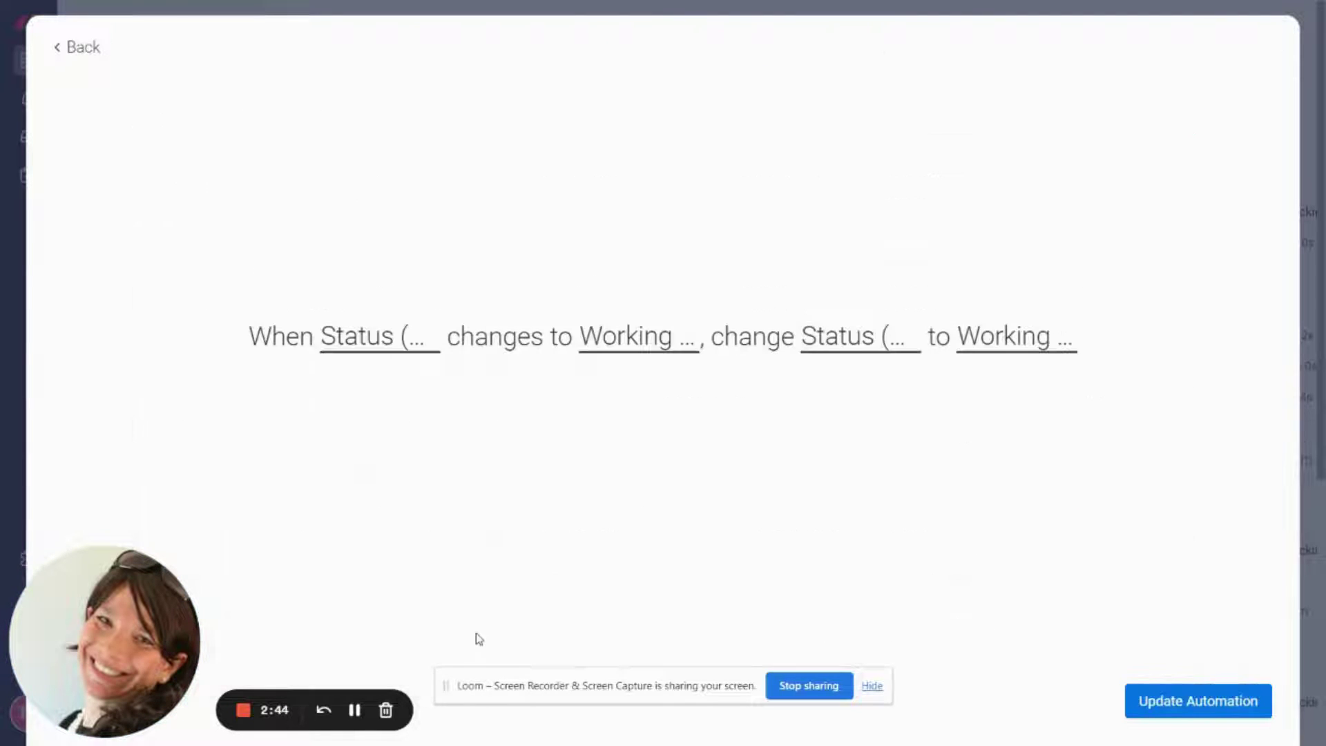
click(357, 344)
click(622, 349)
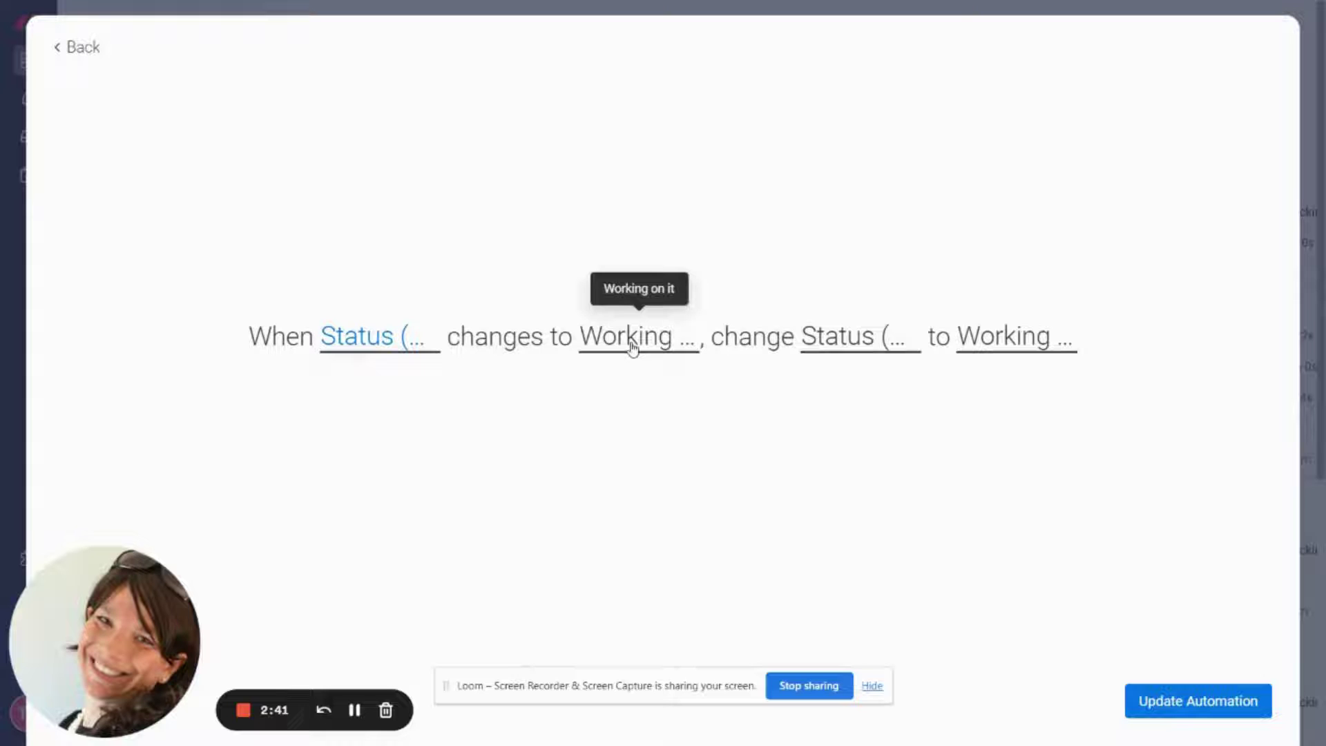
click(629, 347)
click(821, 339)
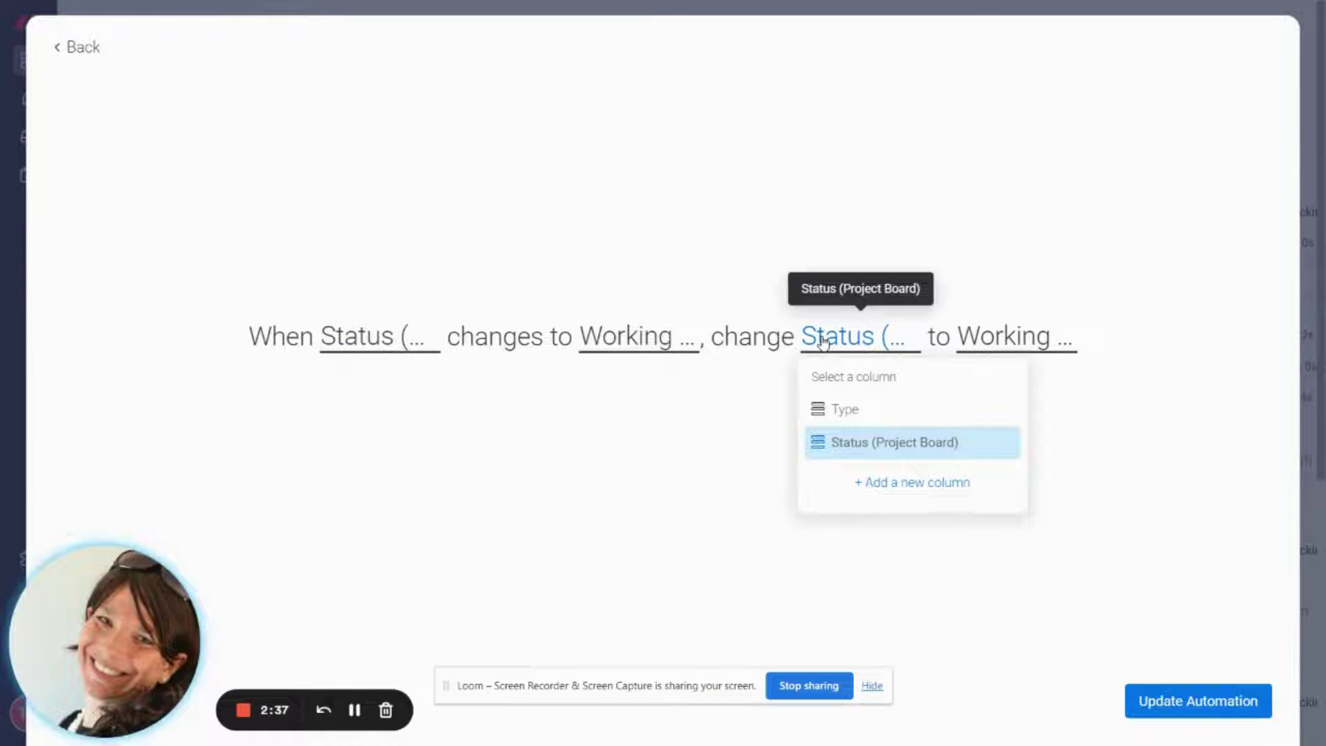
click(59, 53)
scroll(503, 417, down, 5)
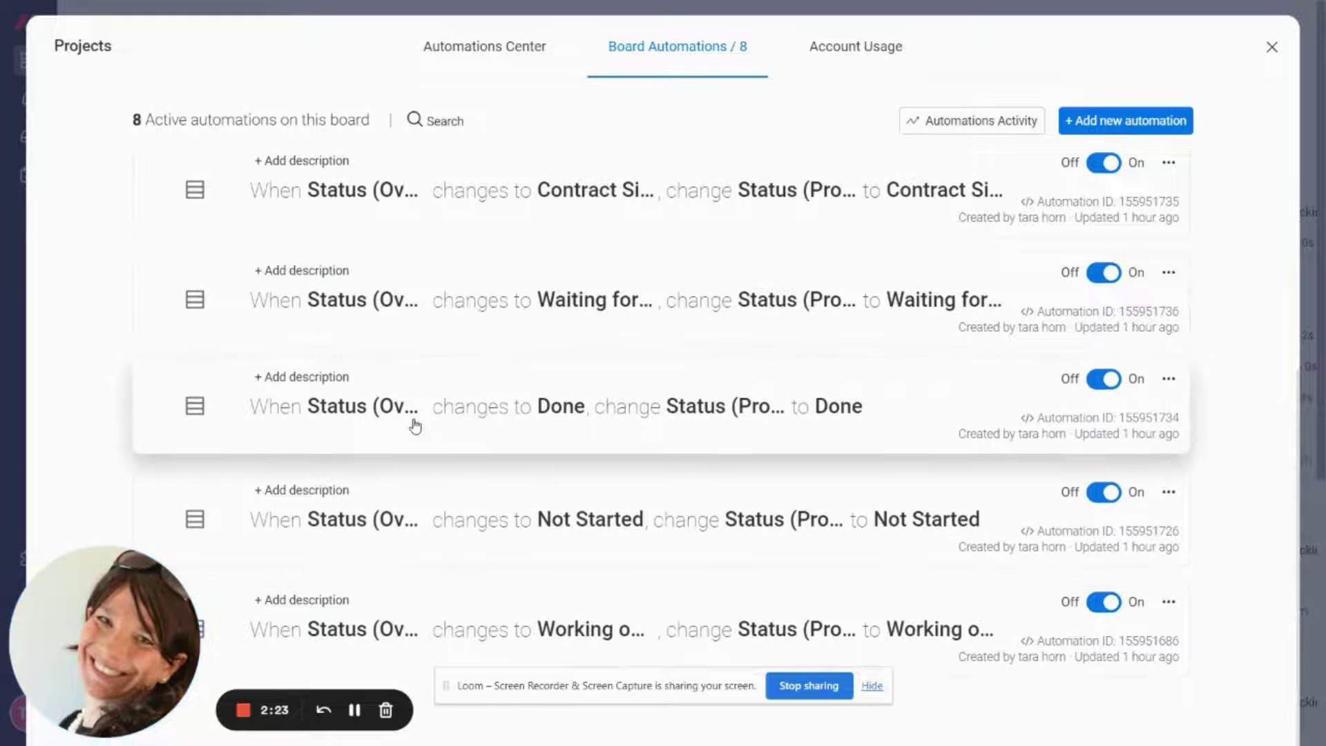
scroll(552, 456, up, 5)
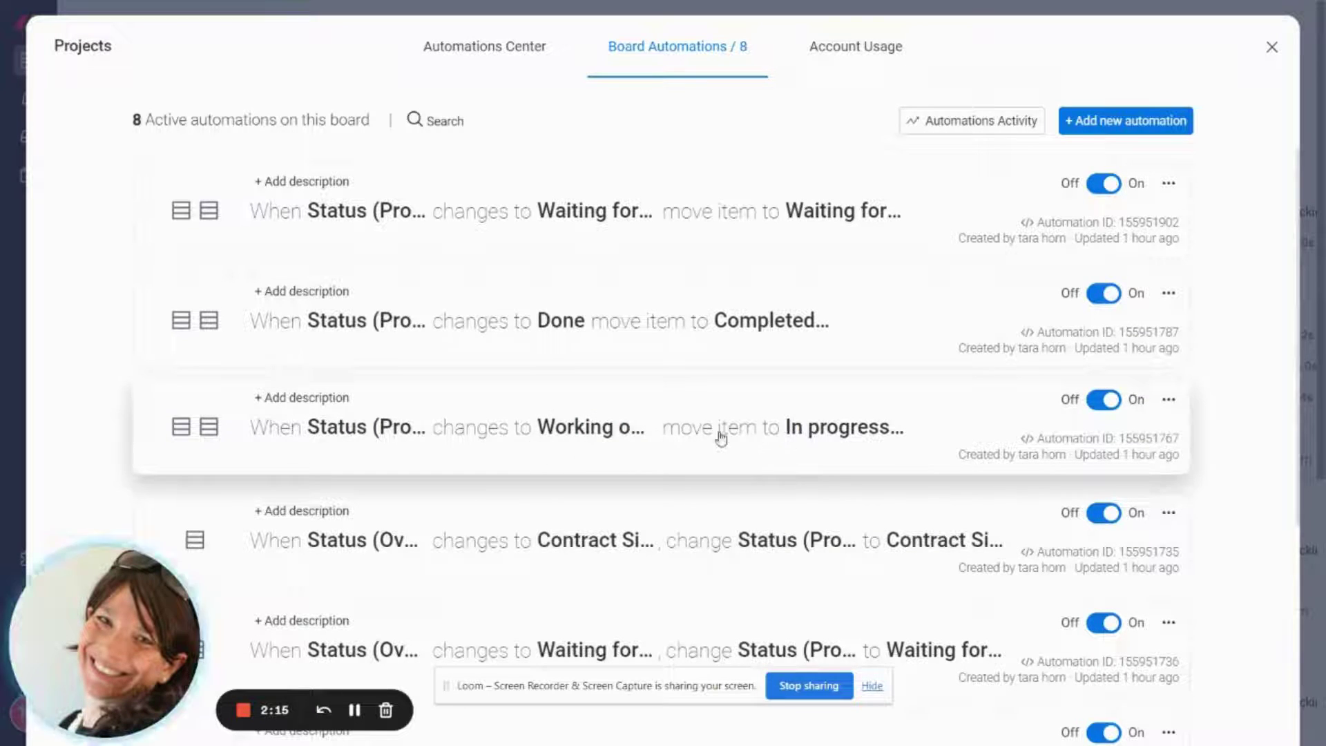
Step: Back on the board, set Item 1's overview status to Working on it and Item 2's to Done
click(1273, 51)
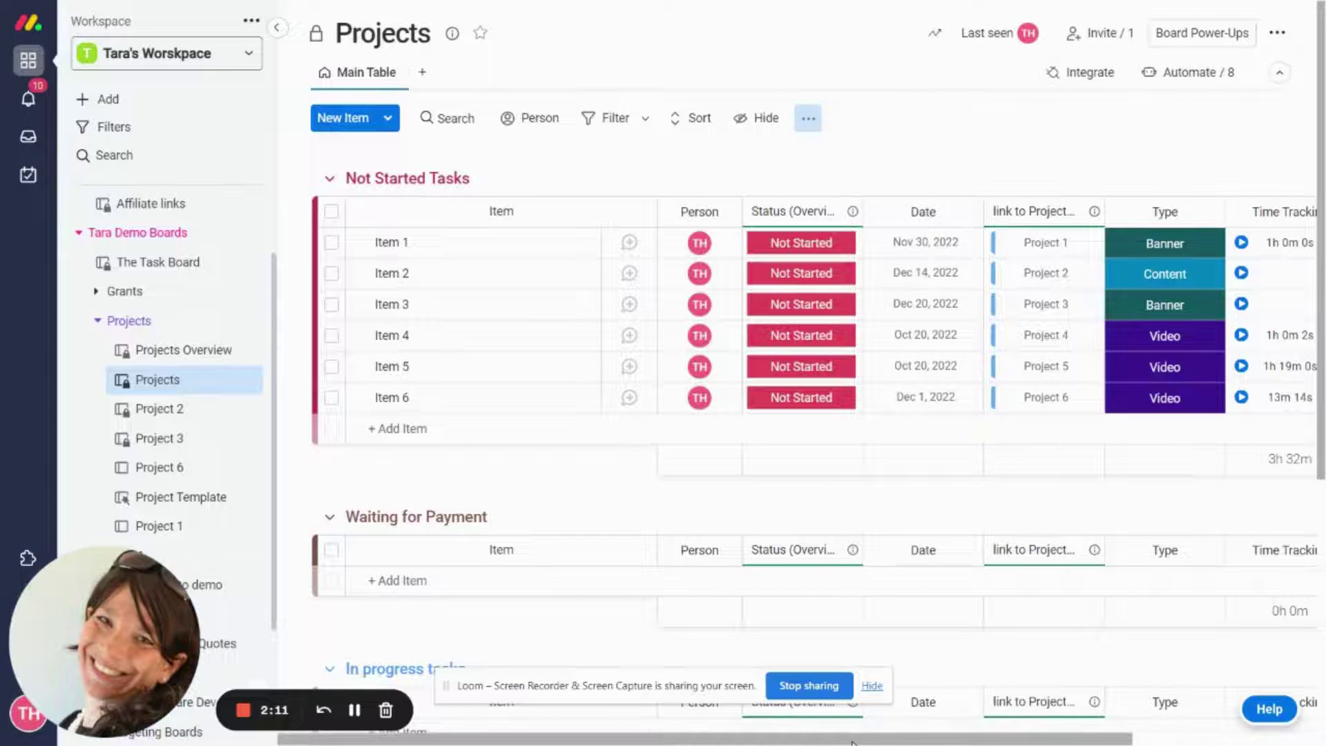
drag(853, 743, 933, 742)
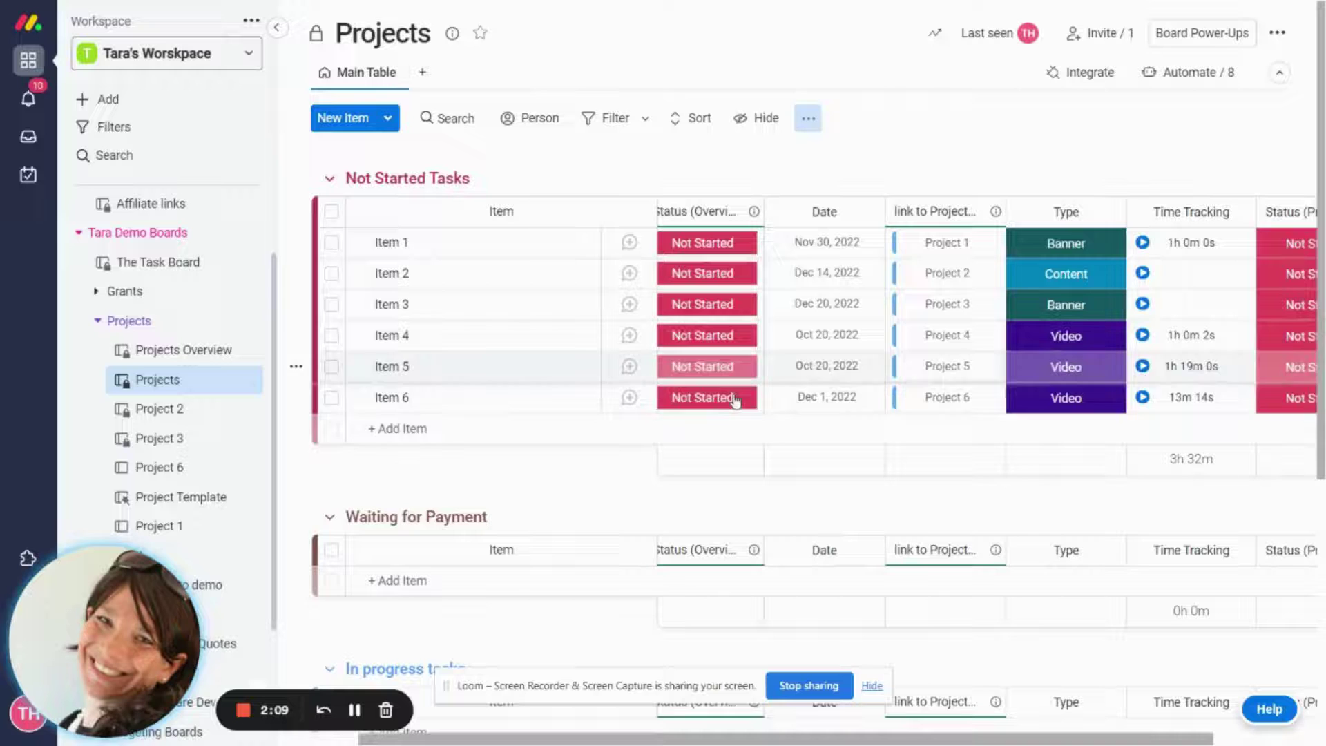
click(274, 32)
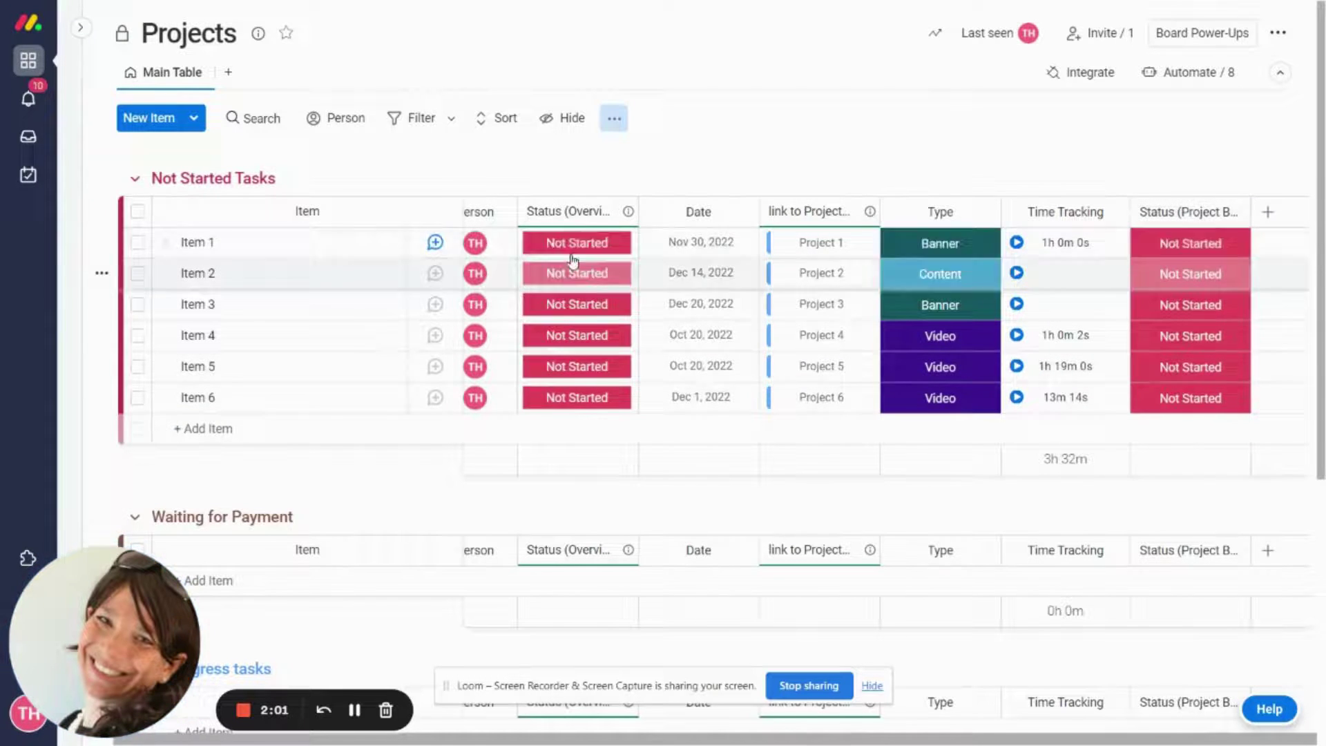
click(620, 241)
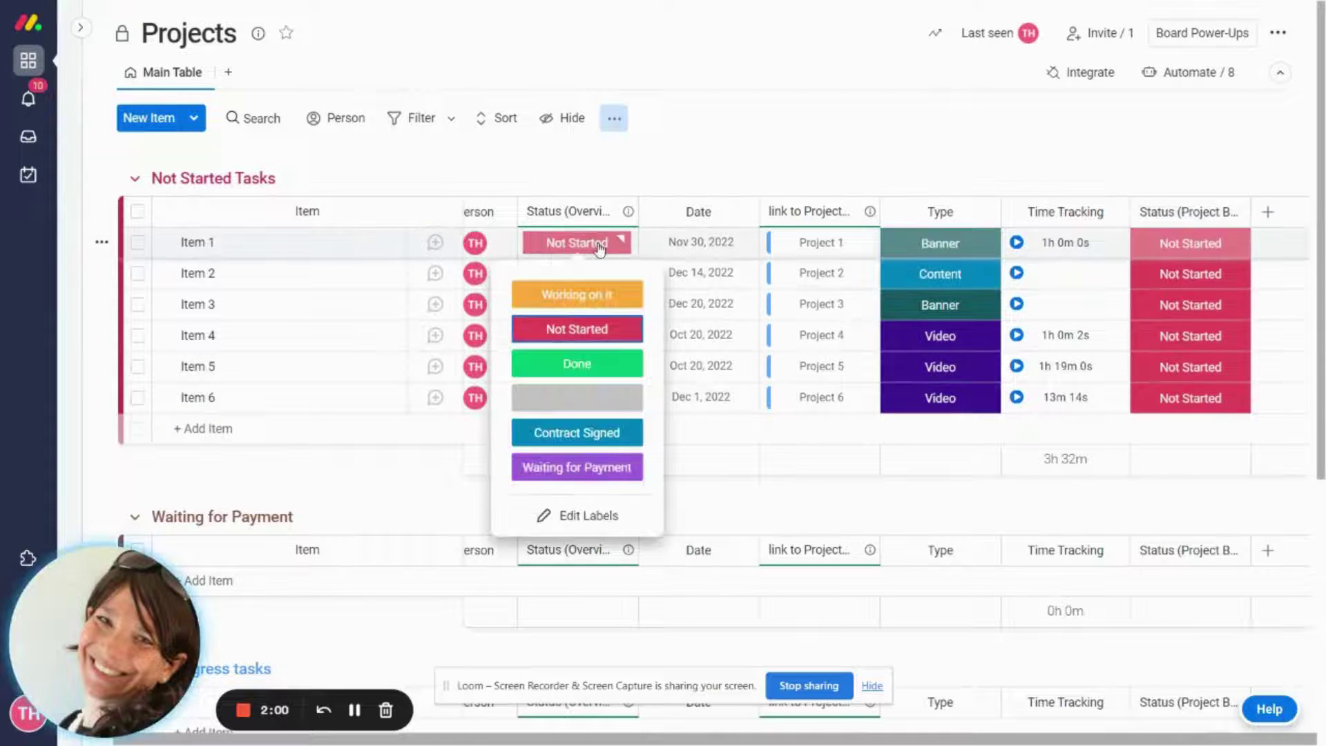
click(580, 295)
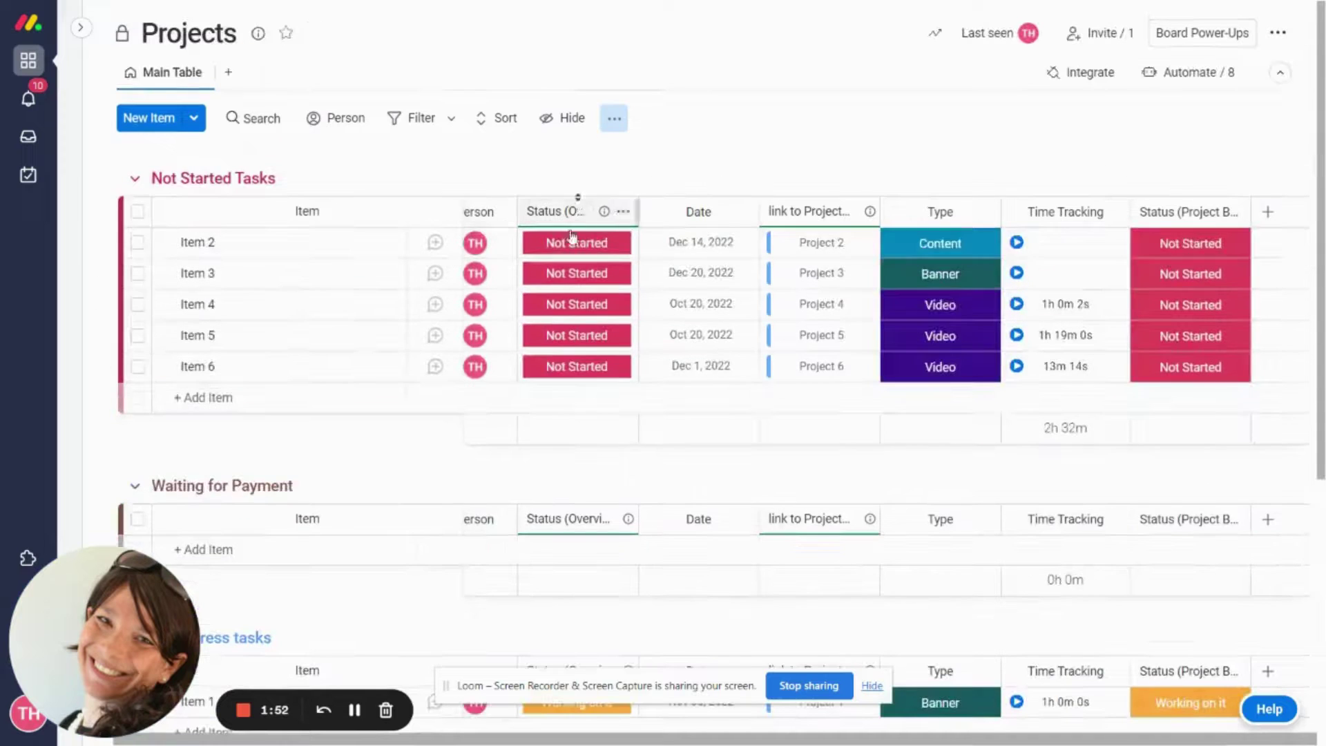
click(577, 243)
click(576, 363)
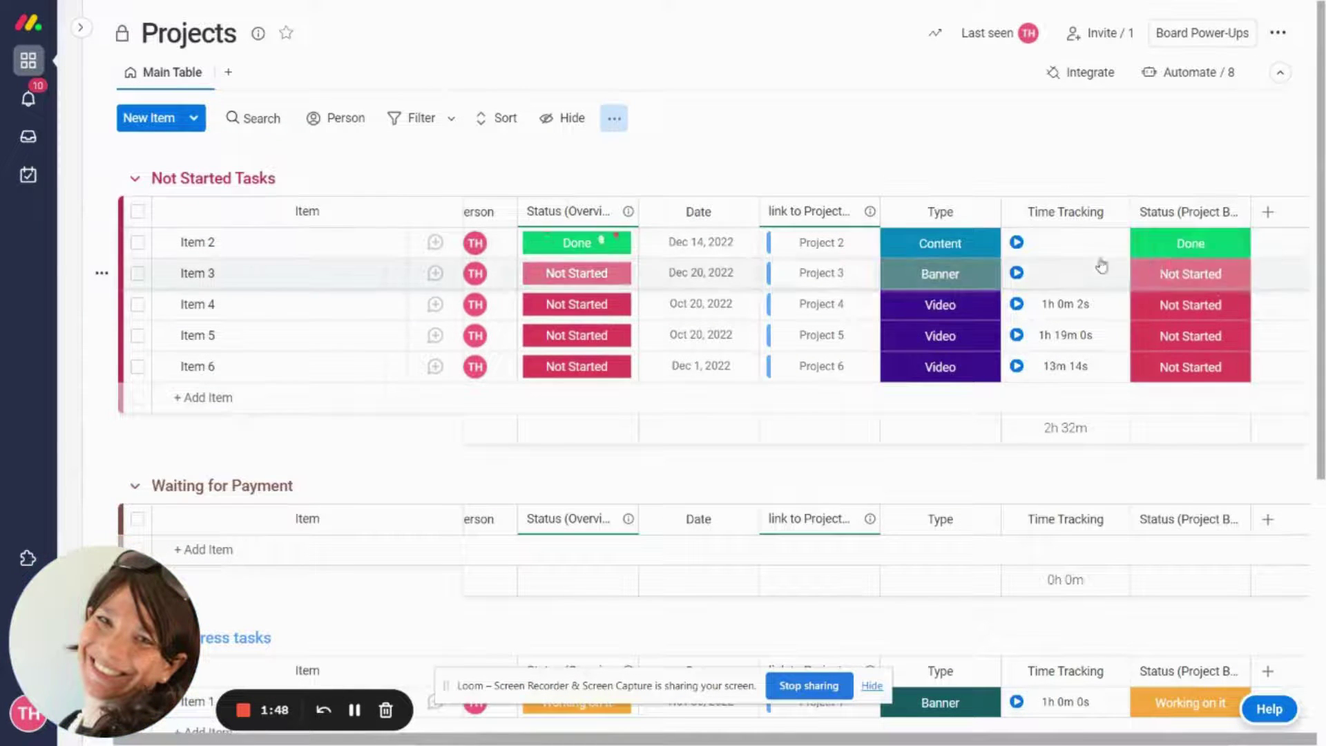
scroll(735, 406, down, 5)
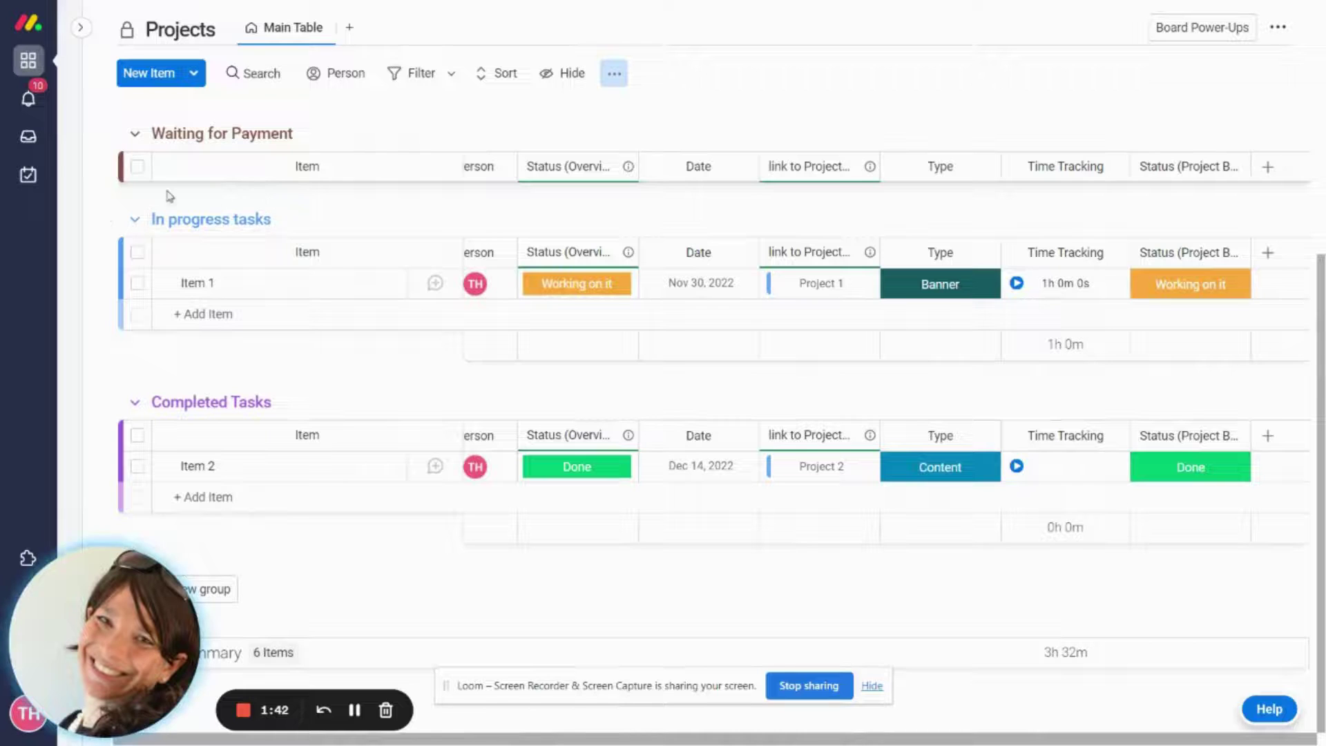
Step: Expand the sidebar and switch to the Projects Overview board in the Projects folder
click(88, 31)
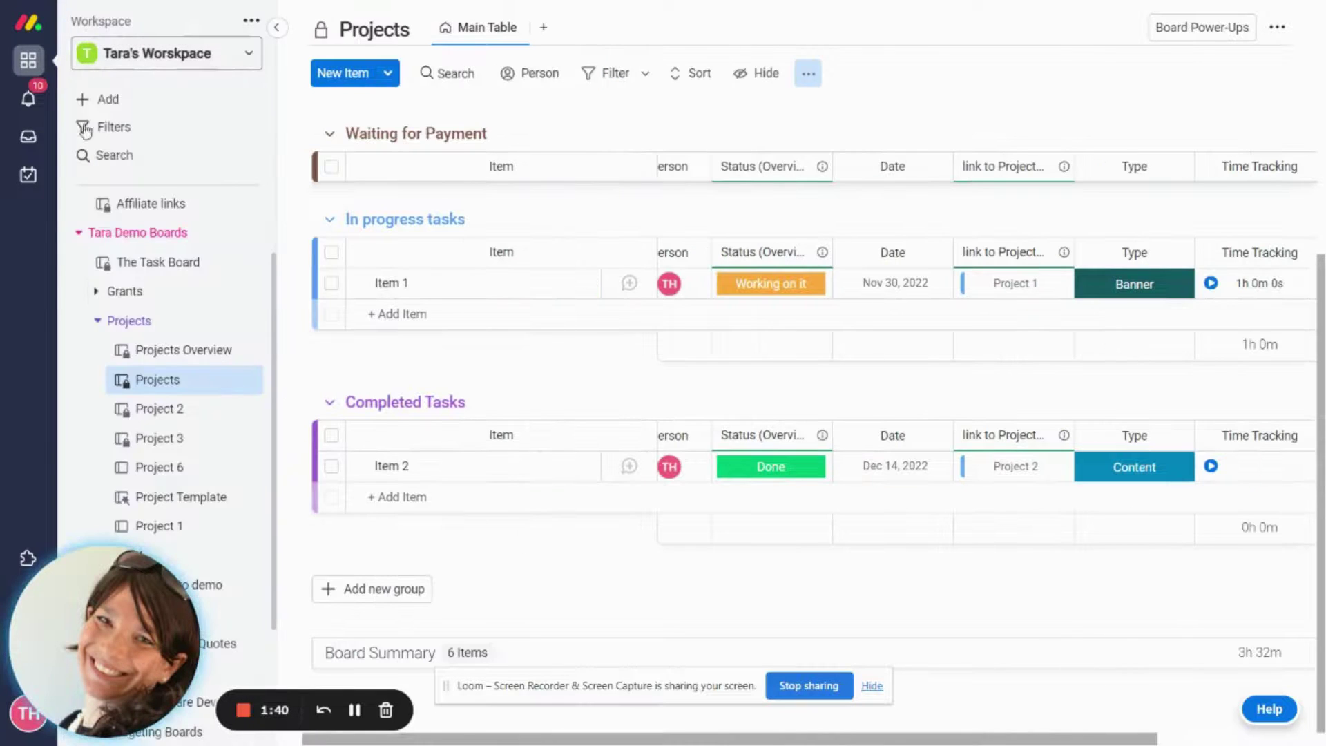
click(166, 354)
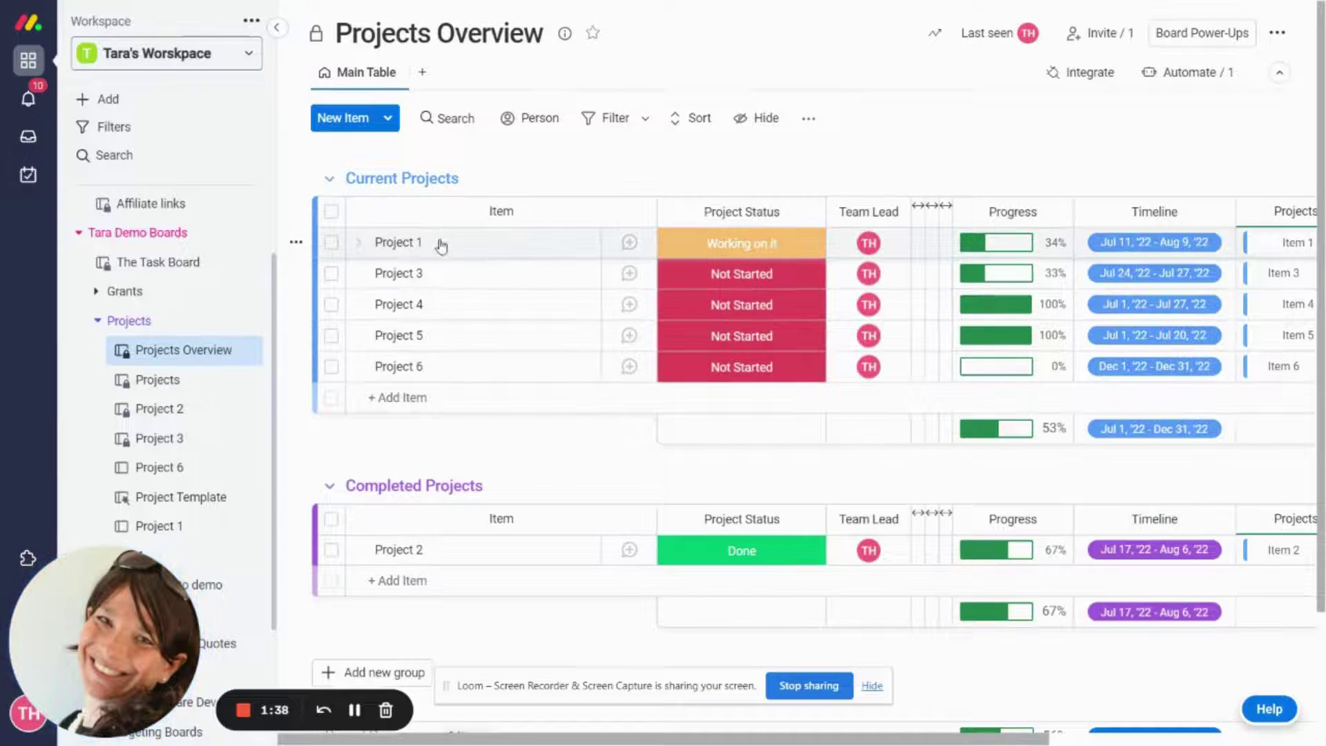